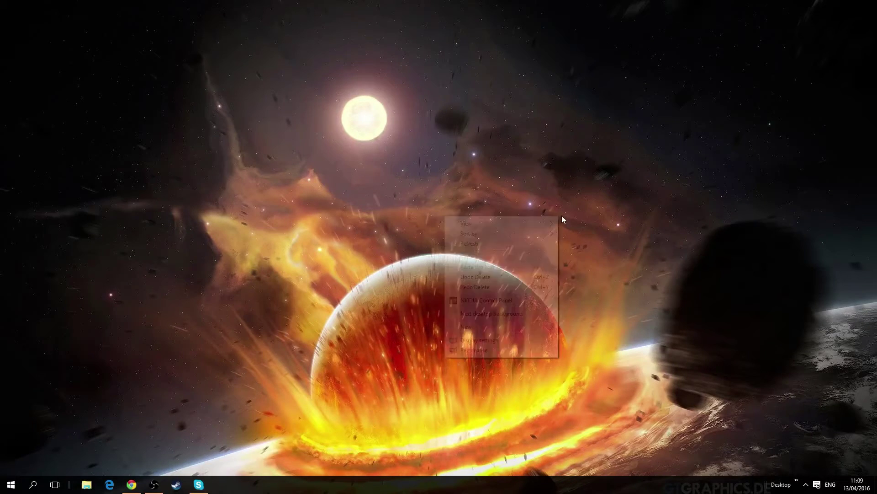
pyautogui.click(525, 244)
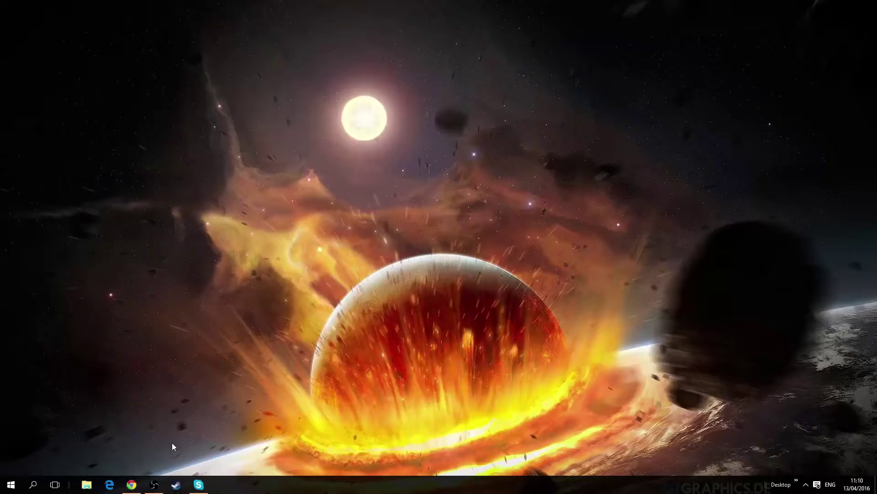
pyautogui.click(132, 485)
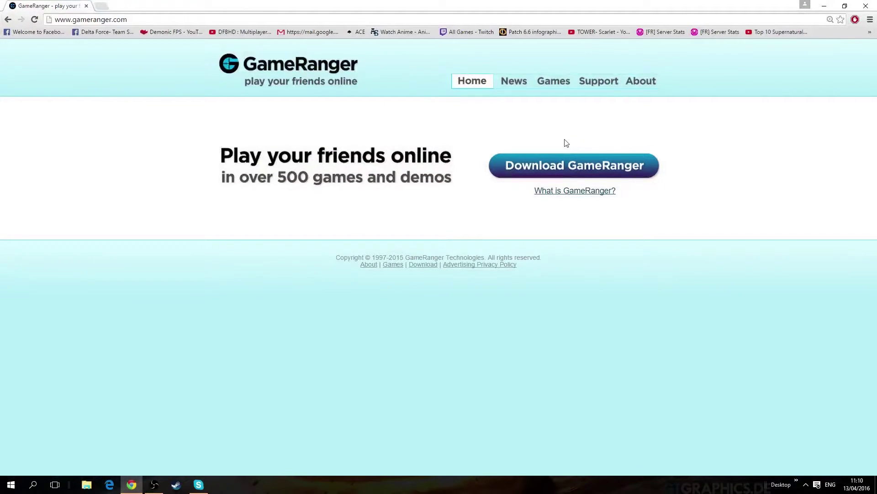
pyautogui.click(137, 20)
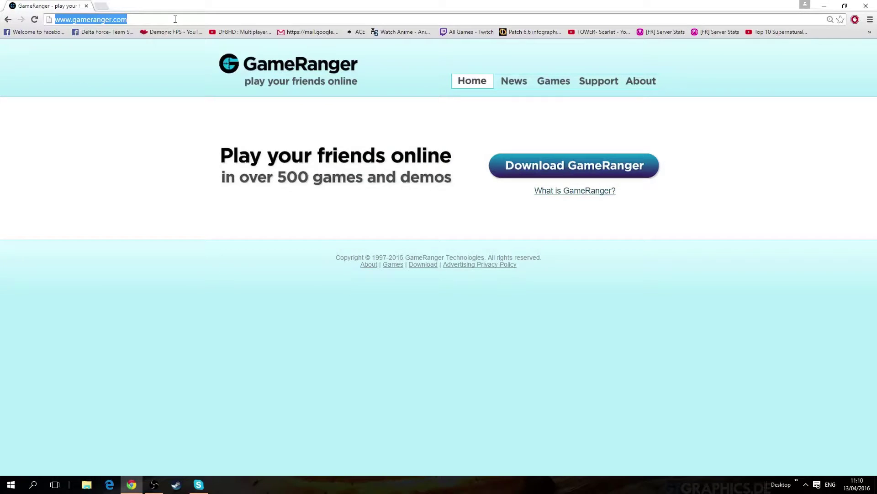
pyautogui.click(582, 170)
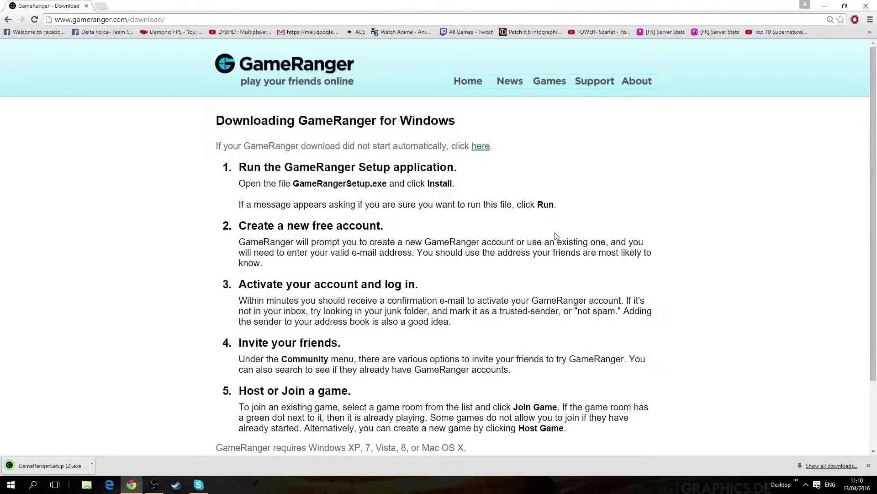
# Run the downloaded GameRangerSetup (2).exe and install GameRanger with the desktop icon, Quick Launch icon and Windows startup options enabled
pyautogui.click(824, 6)
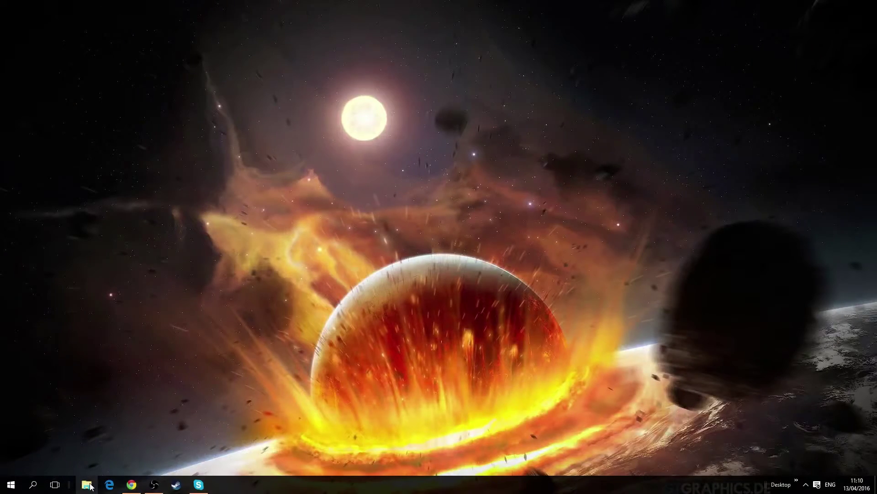
pyautogui.click(131, 484)
pyautogui.click(49, 464)
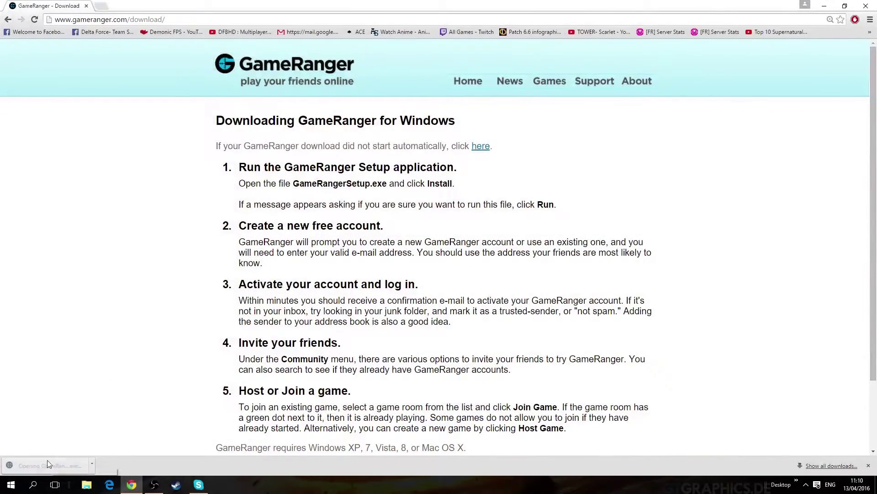
pyautogui.click(824, 6)
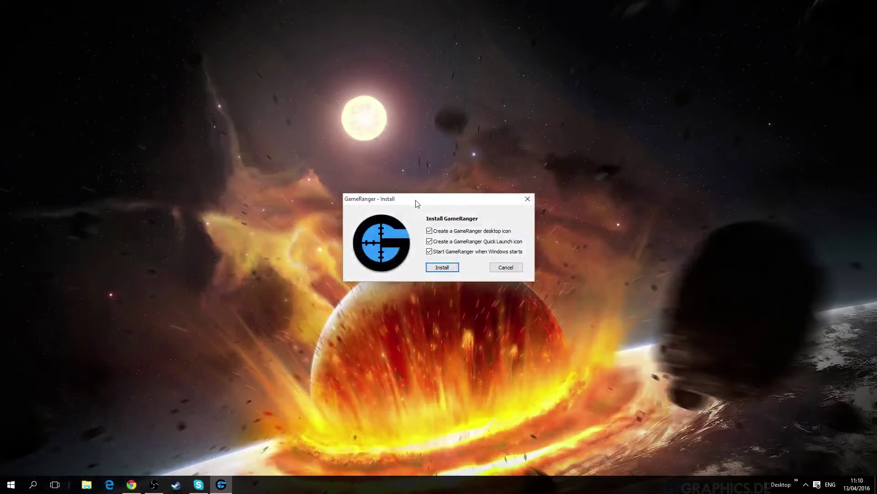
pyautogui.moveTo(418, 203); pyautogui.dragTo(427, 213)
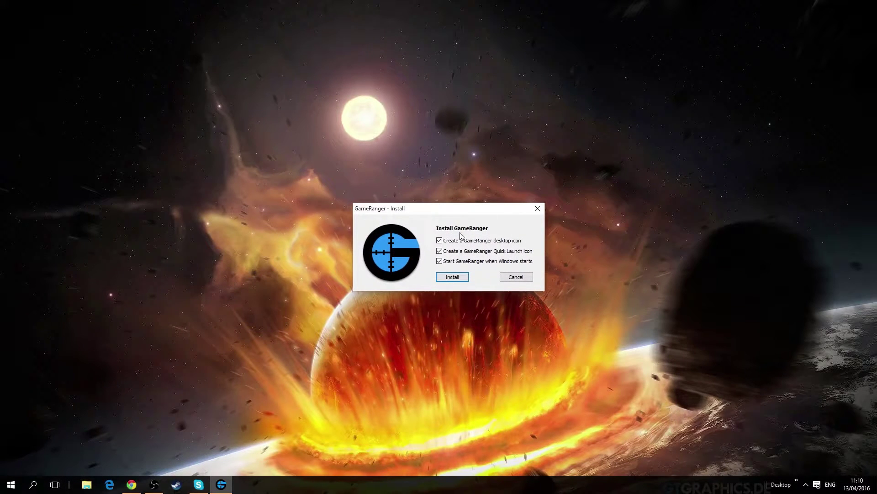
pyautogui.click(454, 277)
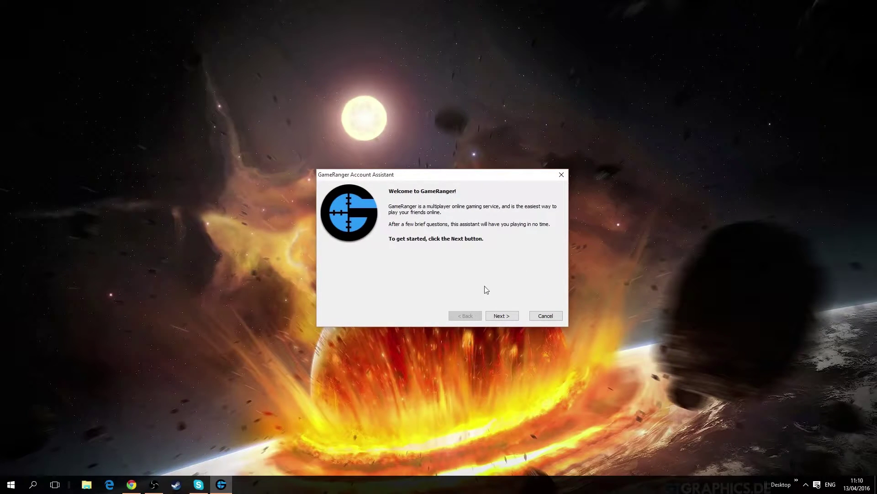
# Begin the account assistant and continue past the End User Licence Agreement to the account choice
pyautogui.click(502, 315)
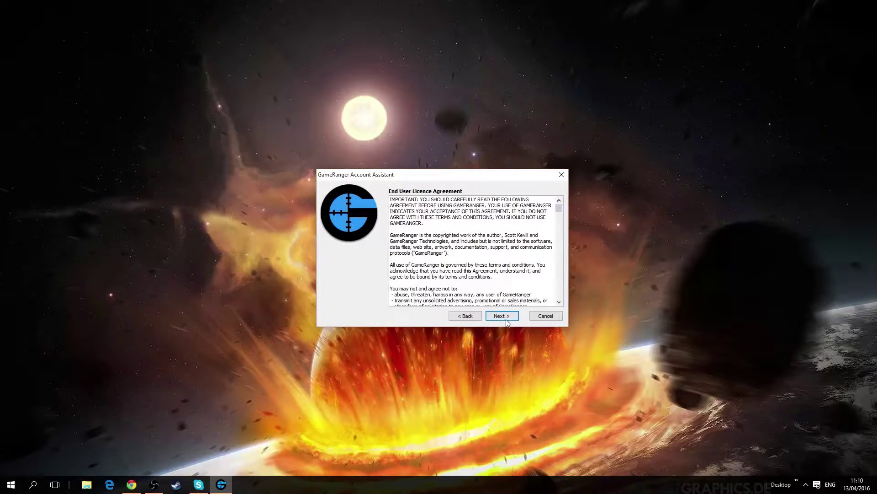
pyautogui.click(502, 315)
pyautogui.click(521, 235)
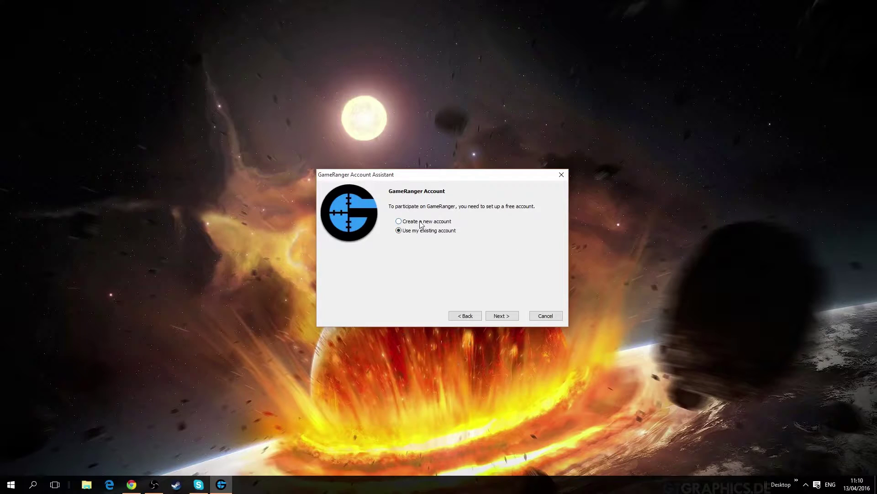
# Go through the new-account pages with a blank invite code up to the e-mail and password form, and return to the account choice
pyautogui.click(501, 317)
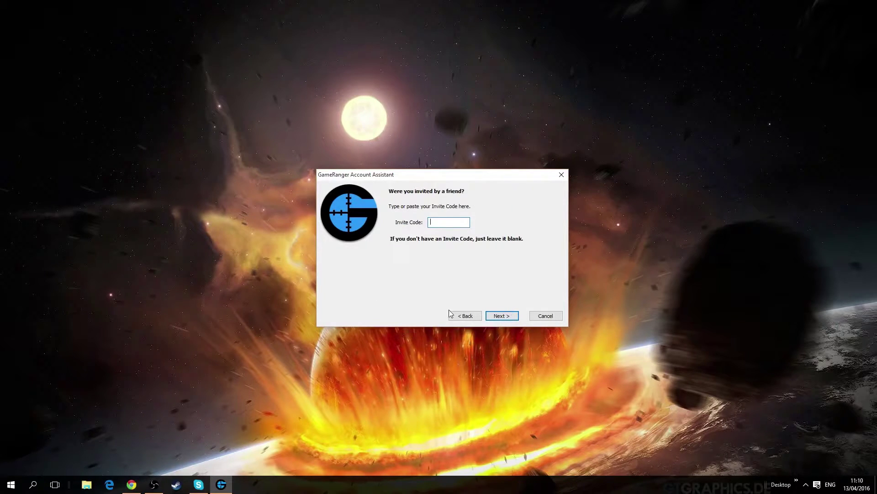
pyautogui.click(502, 315)
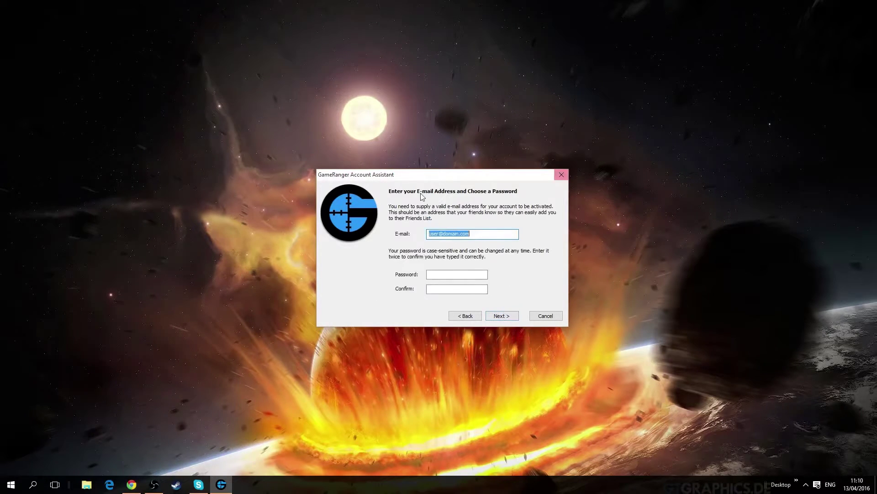
pyautogui.click(486, 233)
pyautogui.doubleClick(486, 233)
pyautogui.press('Tab')
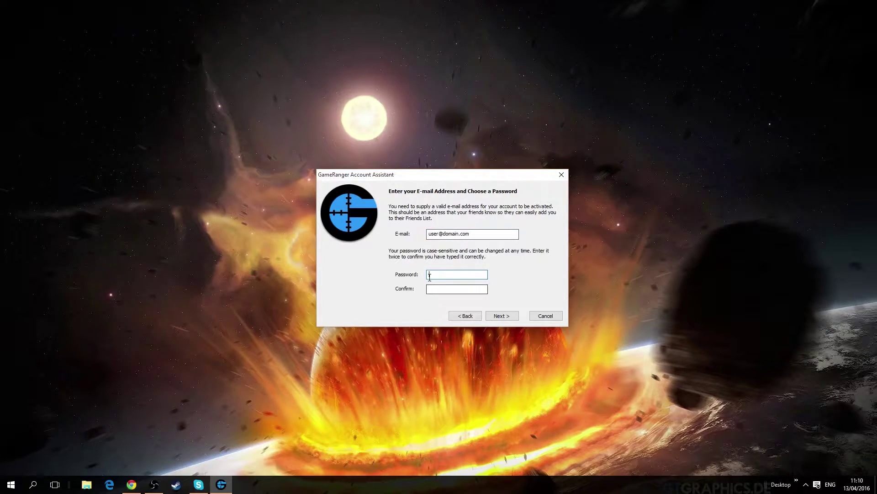
pyautogui.click(450, 290)
pyautogui.click(464, 317)
pyautogui.click(463, 319)
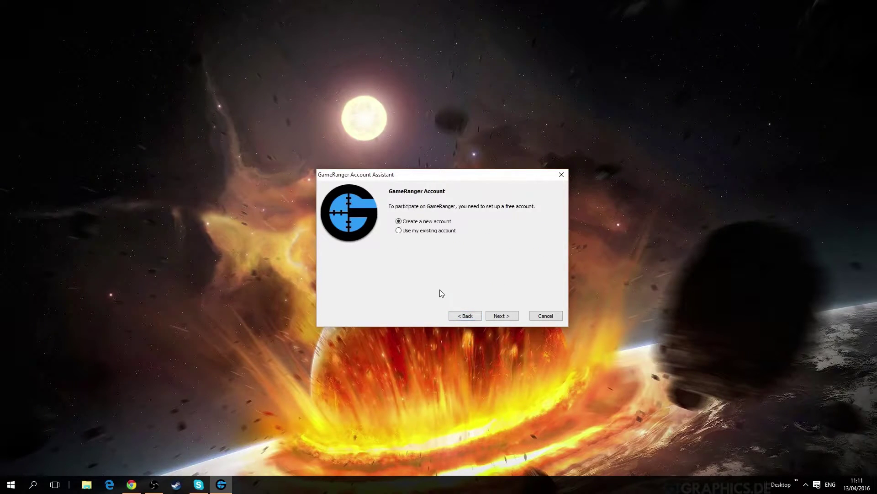
# Use the existing account option and sign in with the account's e-mail address and password
pyautogui.click(502, 315)
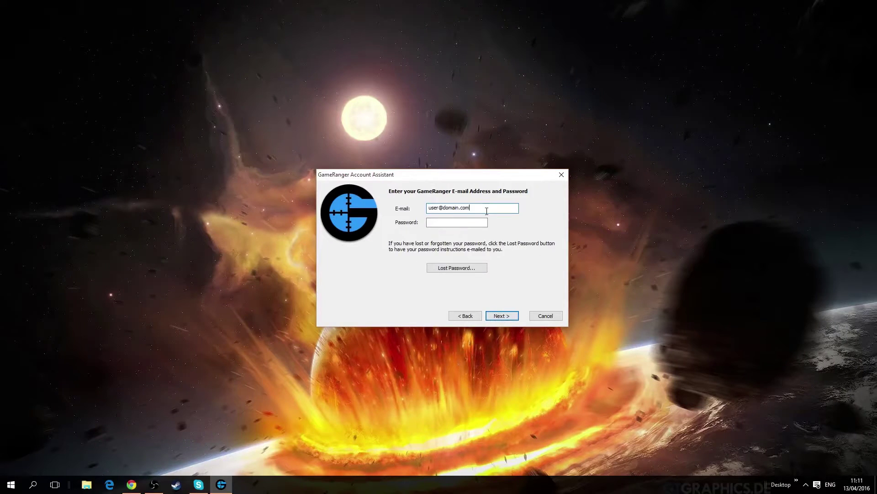
pyautogui.press('BackSpace')
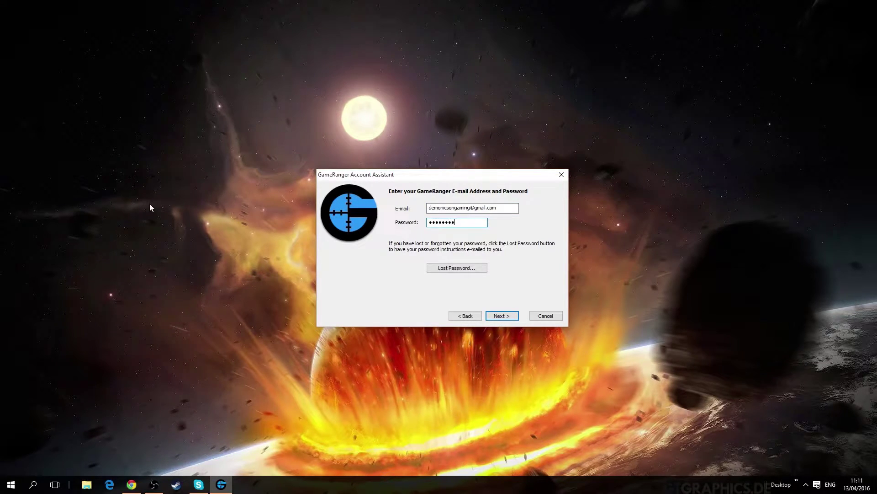
pyautogui.click(502, 316)
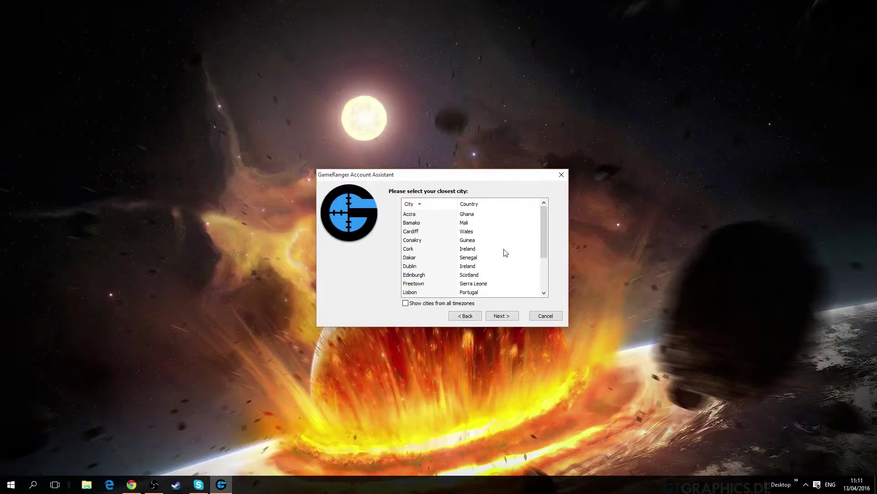
# Browse the closest-city list, show cities from all timezones, and turn that option off again
pyautogui.click(469, 274)
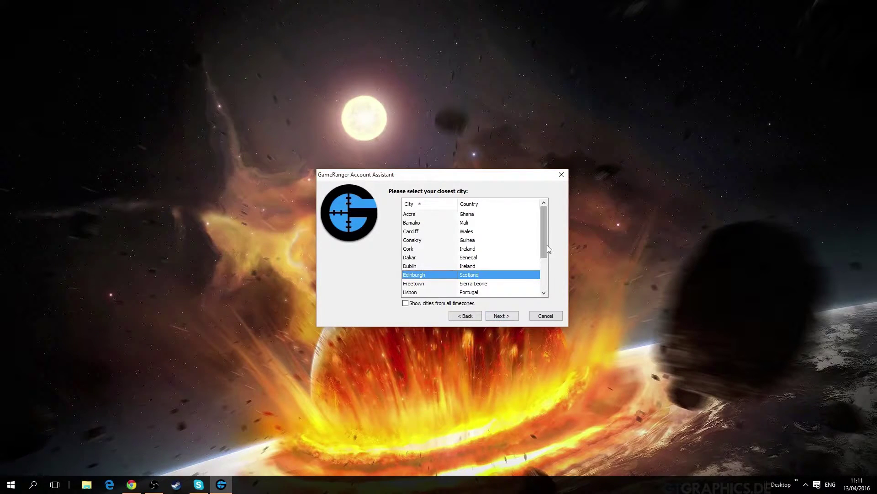
pyautogui.moveTo(547, 238); pyautogui.dragTo(485, 201)
pyautogui.click(405, 303)
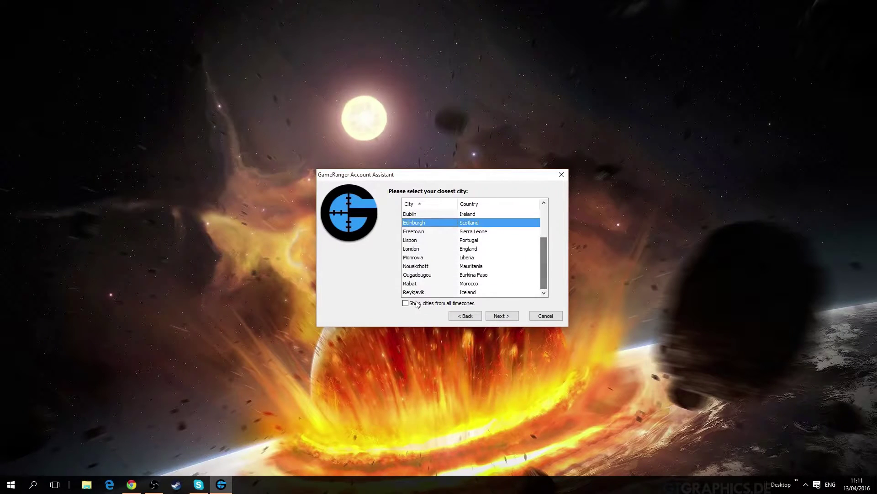
pyautogui.scroll(3, 541, 272)
pyautogui.moveTo(544, 234)
pyautogui.mouseDown()
pyautogui.moveTo(547, 209)
pyautogui.moveTo(547, 289)
pyautogui.moveTo(548, 245)
pyautogui.mouseUp()
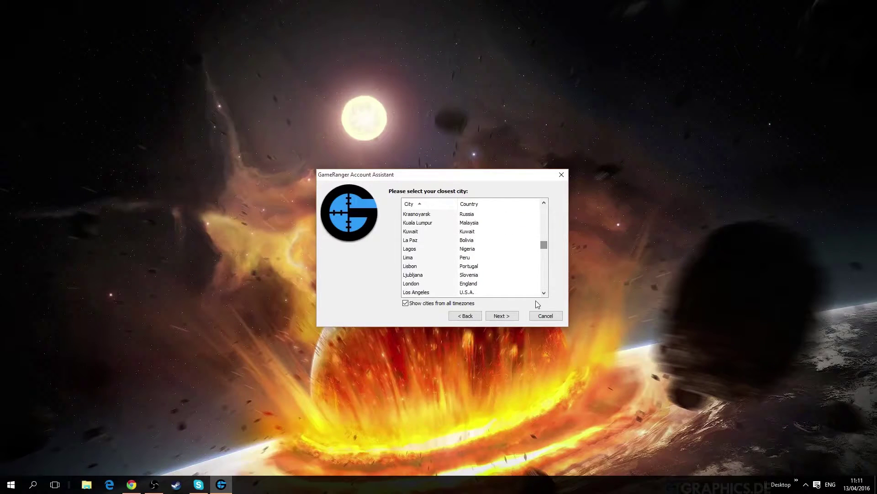
pyautogui.click(493, 234)
pyautogui.click(414, 302)
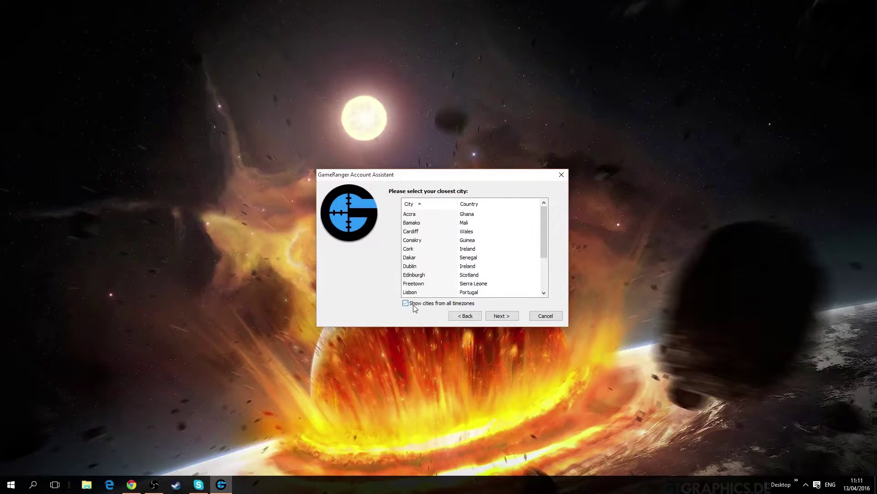
# Choose Edinburgh, Scotland as the closest city and finish the assistant to log in
pyautogui.click(484, 275)
pyautogui.click(512, 316)
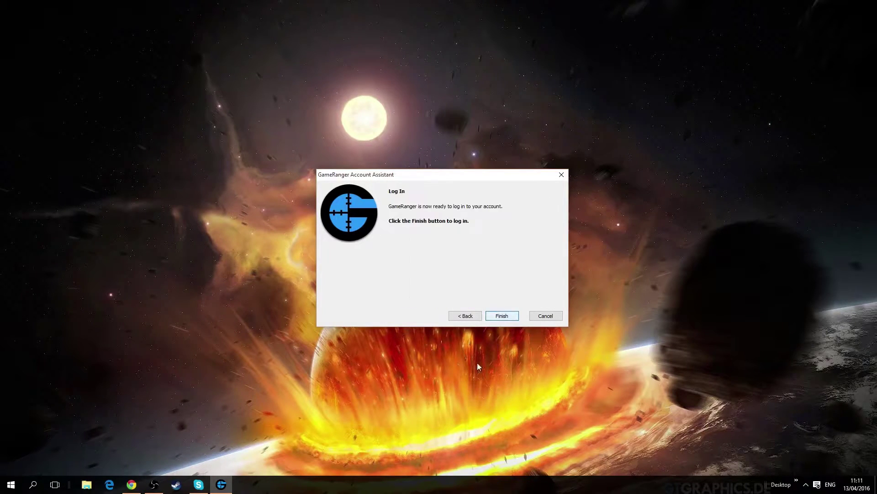
pyautogui.click(510, 316)
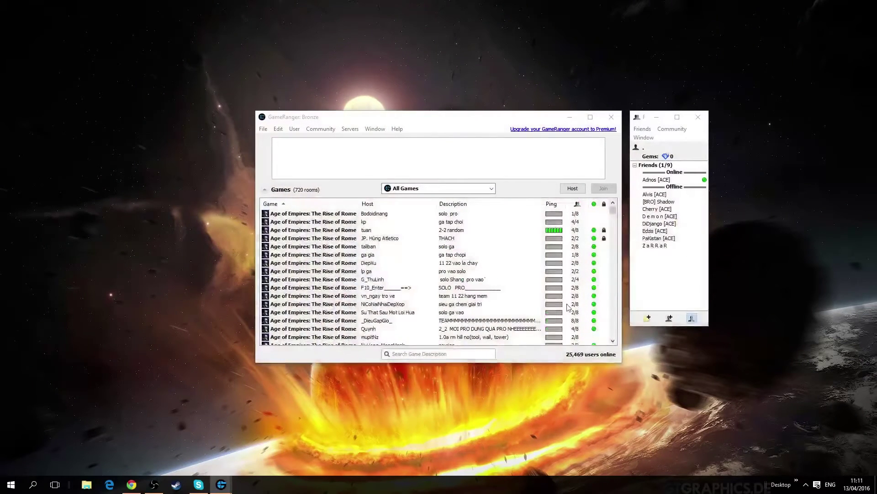
# Minimise the friends window, find the Delta Force: Black Hawk Down rooms in the games list and select one
pyautogui.click(657, 117)
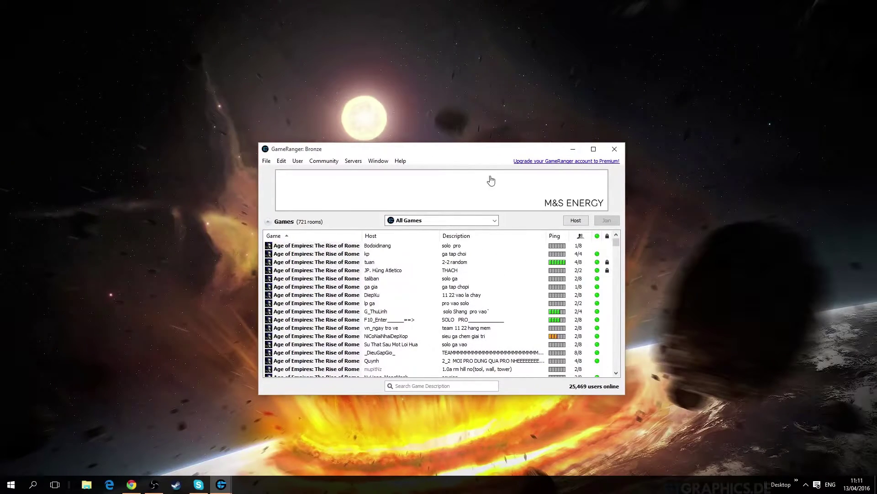
pyautogui.moveTo(463, 150); pyautogui.dragTo(465, 158)
pyautogui.moveTo(620, 250); pyautogui.dragTo(619, 303)
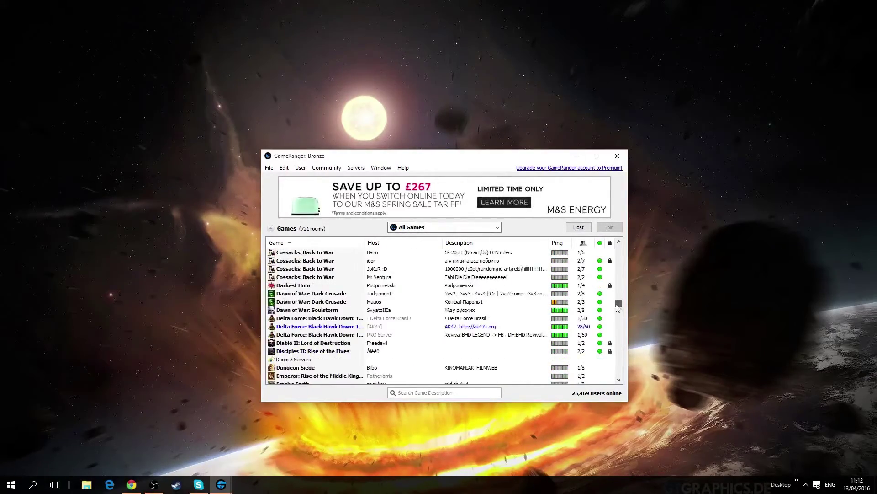
pyautogui.click(355, 326)
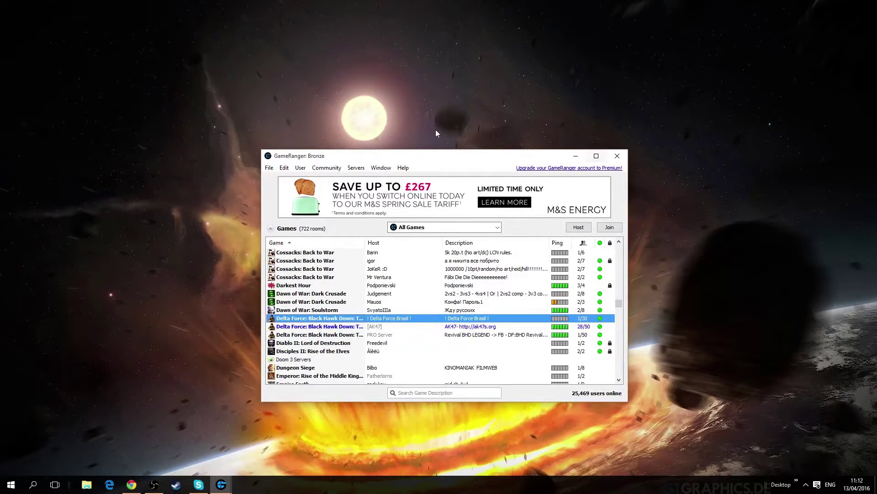
pyautogui.doubleClick(521, 335)
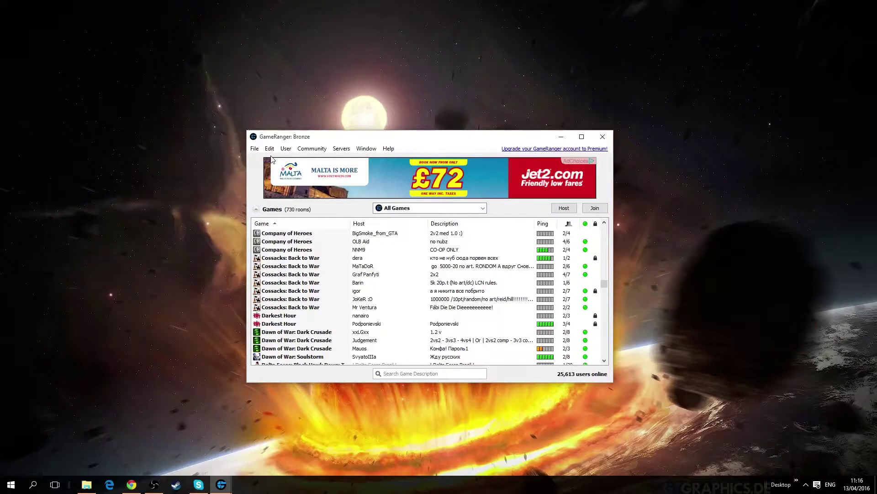
# Open the GameRanger options, centre the options window and minimise the main window
pyautogui.click(268, 148)
pyautogui.click(269, 149)
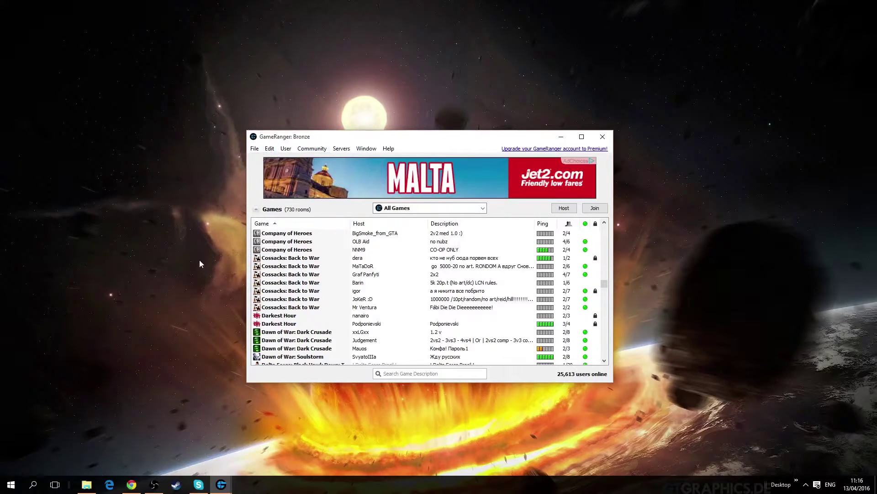
pyautogui.click(269, 148)
pyautogui.click(188, 262)
pyautogui.moveTo(408, 282); pyautogui.dragTo(653, 273)
pyautogui.click(270, 149)
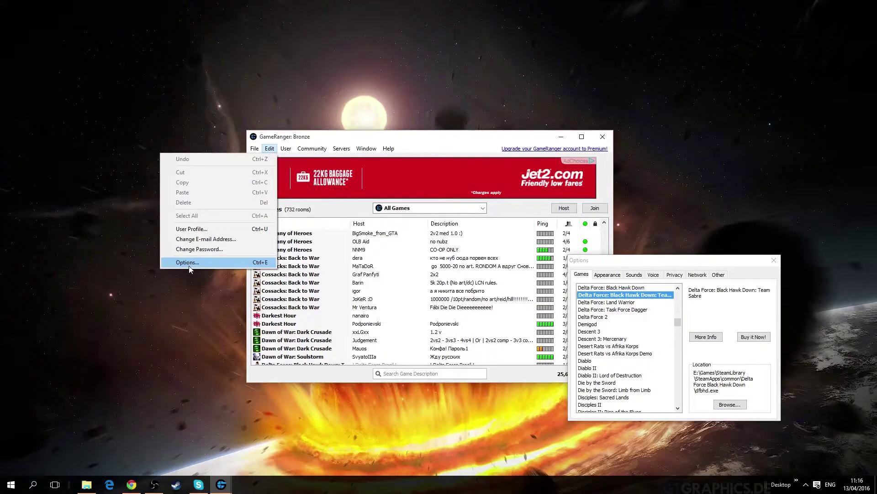
pyautogui.click(258, 262)
pyautogui.moveTo(669, 262); pyautogui.dragTo(416, 213)
pyautogui.click(561, 136)
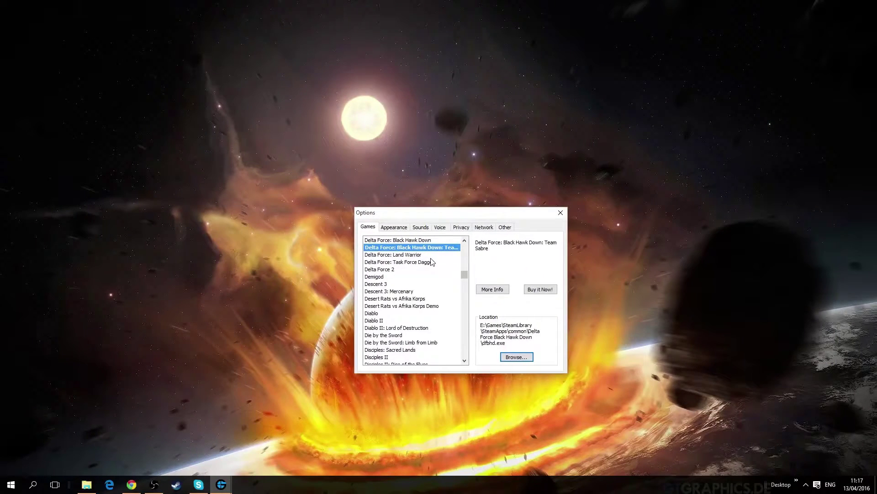
# Select Delta Force: Black Hawk Down: Team Sabre in the games list and start browsing for its executable
pyautogui.click(426, 247)
pyautogui.moveTo(464, 275)
pyautogui.mouseDown()
pyautogui.moveTo(465, 250)
pyautogui.moveTo(470, 277)
pyautogui.mouseUp()
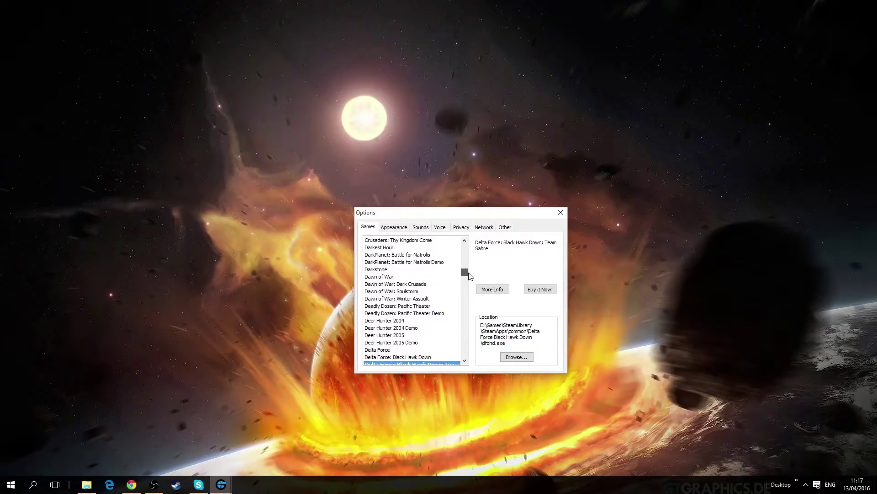
pyautogui.scroll(-3, 469, 276)
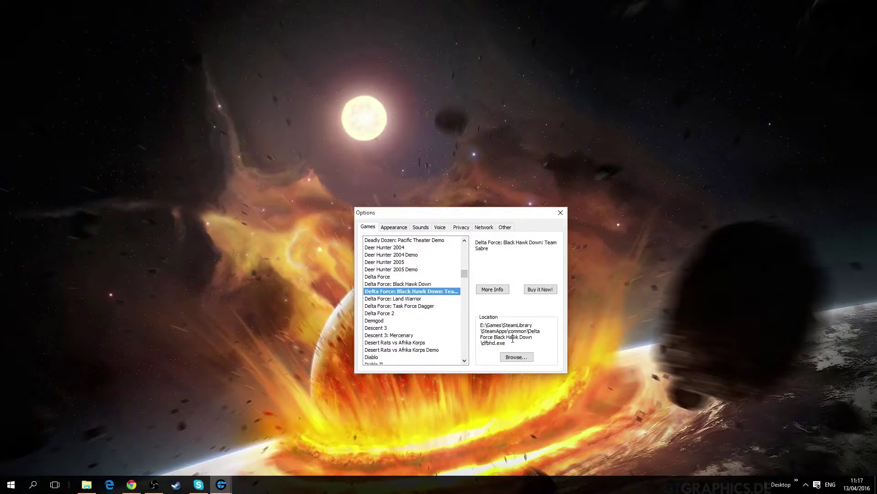
pyautogui.click(516, 357)
pyautogui.moveTo(475, 198); pyautogui.dragTo(668, 83)
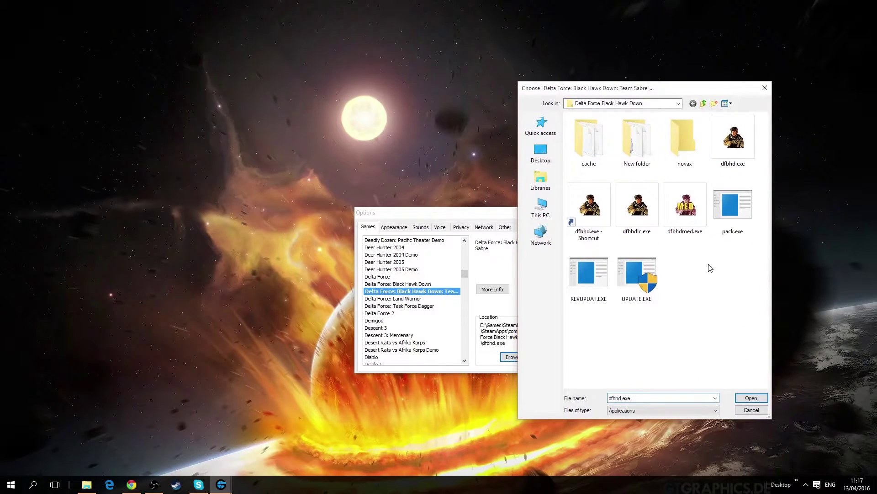
# Set the game's location to DFBHD.EXE in the D: drive folder Novalogic\ACE DFBHDTS\Cleaned up DFBHDTS
pyautogui.click(650, 103)
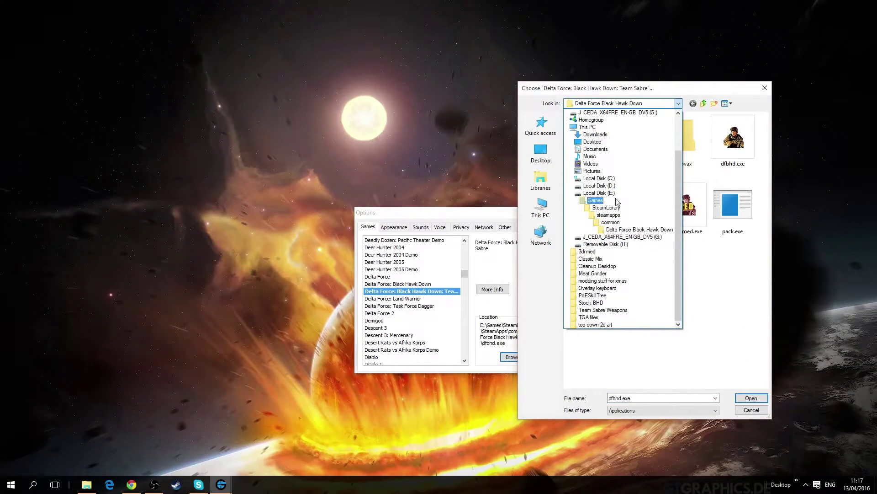
pyautogui.click(613, 193)
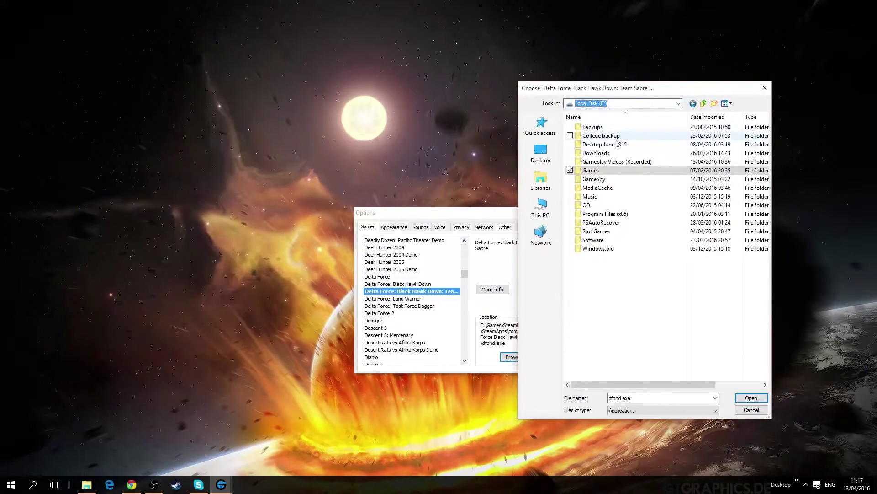
pyautogui.click(658, 104)
pyautogui.click(613, 186)
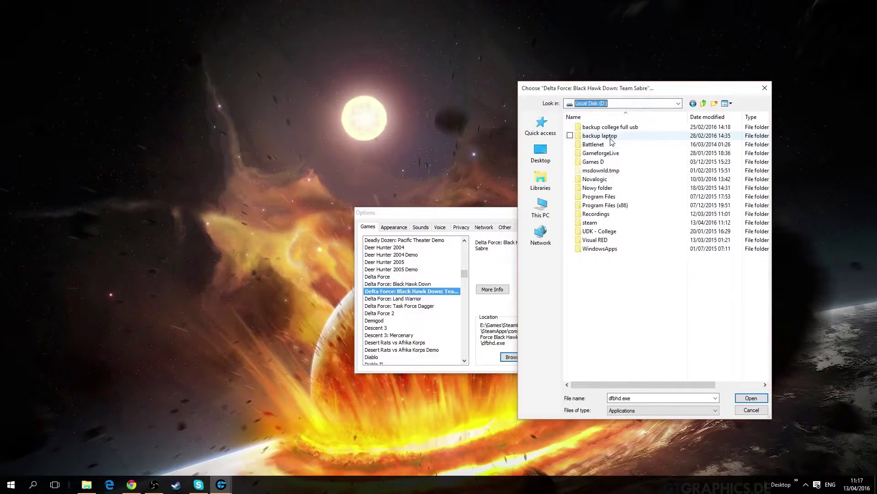
pyautogui.doubleClick(594, 178)
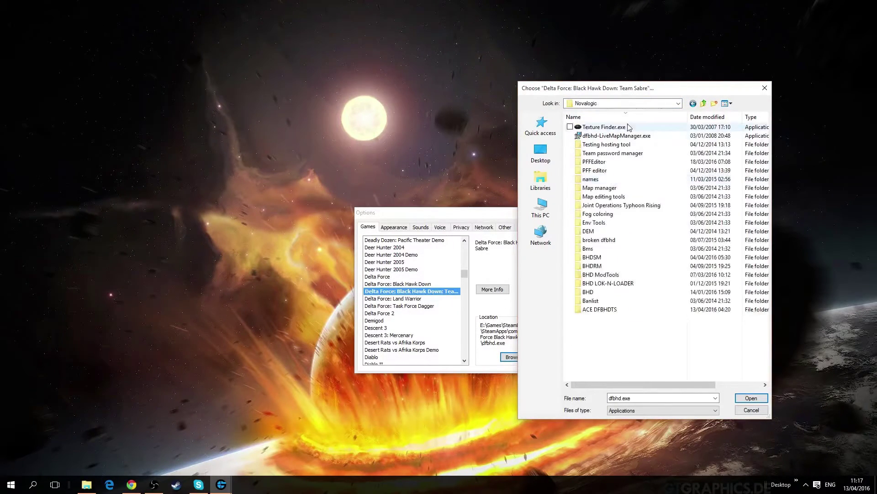
pyautogui.doubleClick(600, 310)
pyautogui.doubleClick(607, 135)
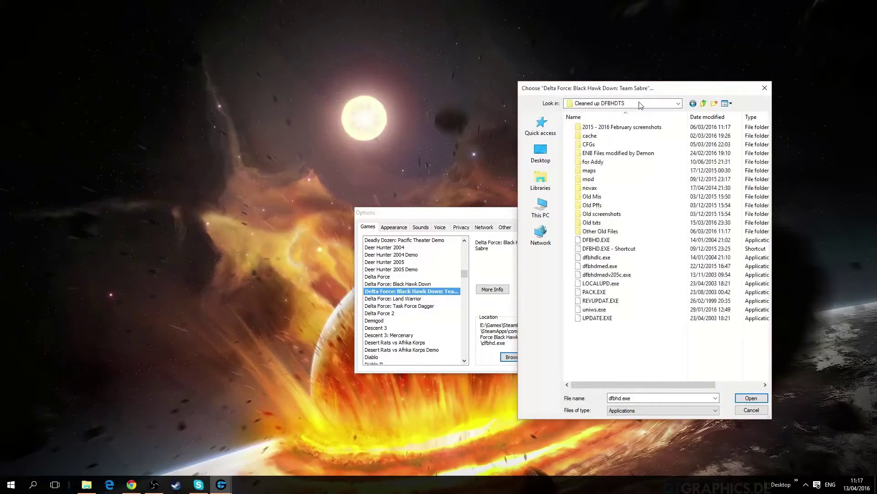
pyautogui.click(617, 242)
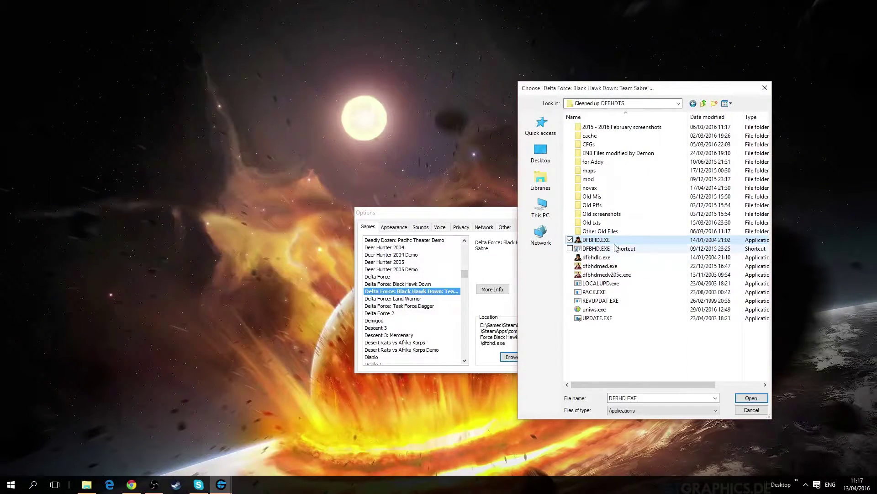
pyautogui.click(750, 398)
# Review the appearance, sound and voice options, switching Play Sounds off and back on
pyautogui.moveTo(520, 219); pyautogui.dragTo(521, 224)
pyautogui.click(398, 235)
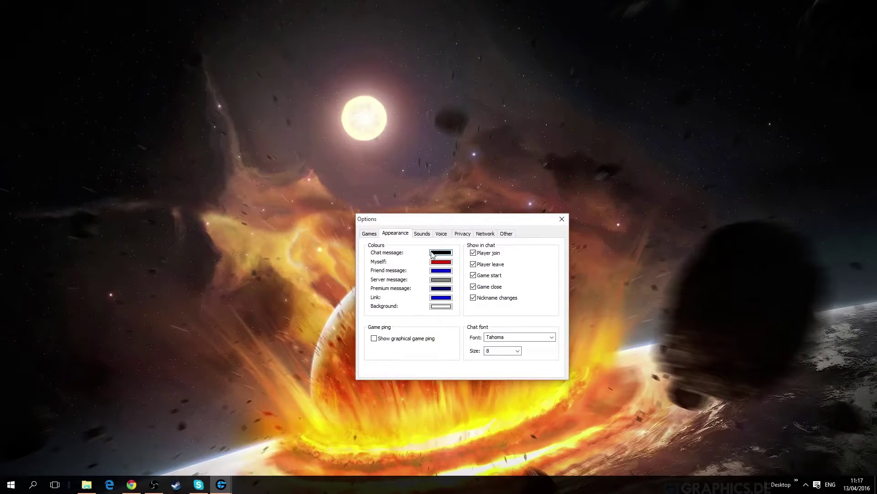
pyautogui.click(422, 236)
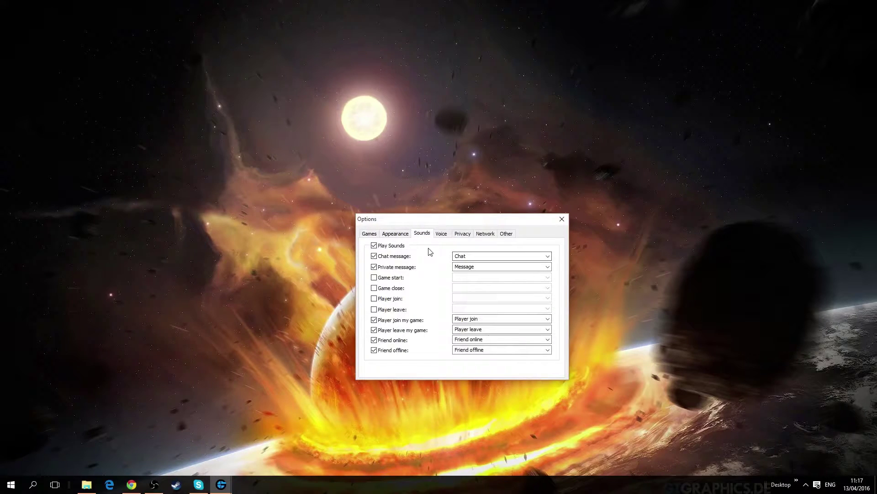
pyautogui.click(380, 247)
pyautogui.click(374, 247)
pyautogui.click(442, 235)
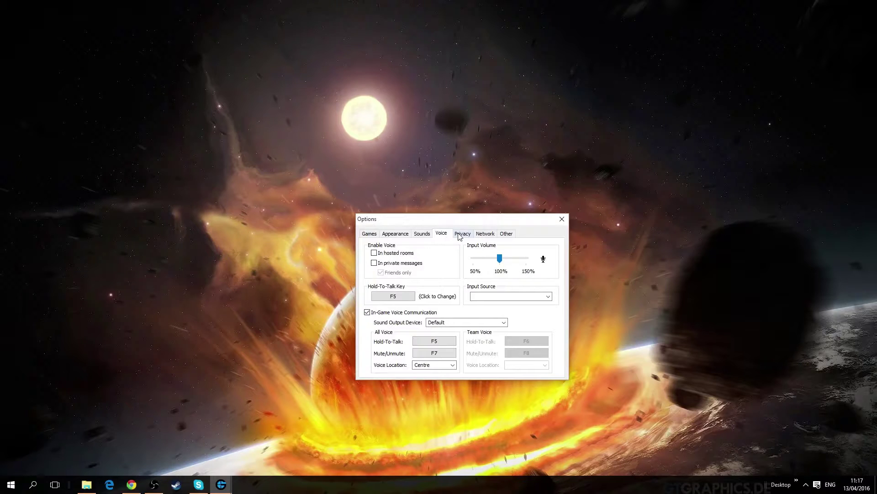
pyautogui.click(429, 235)
# Set private messages to be prevented from all users, and view the network and other options
pyautogui.click(464, 234)
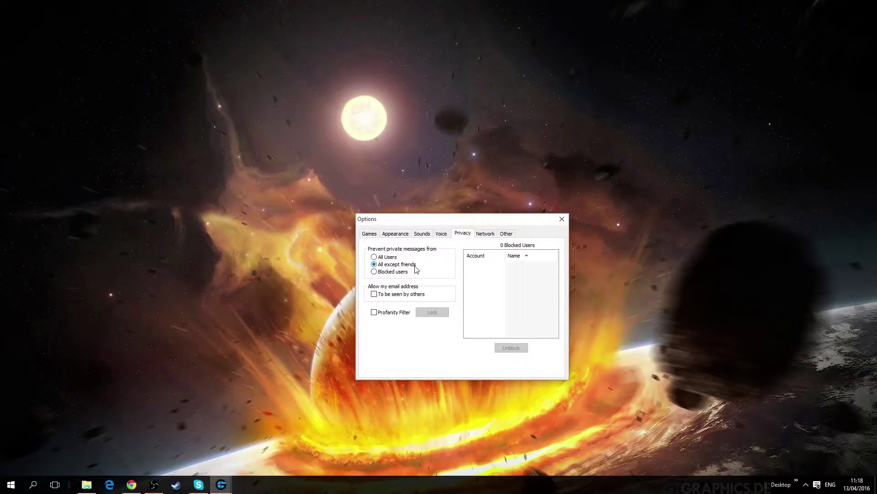
pyautogui.click(374, 257)
pyautogui.click(488, 233)
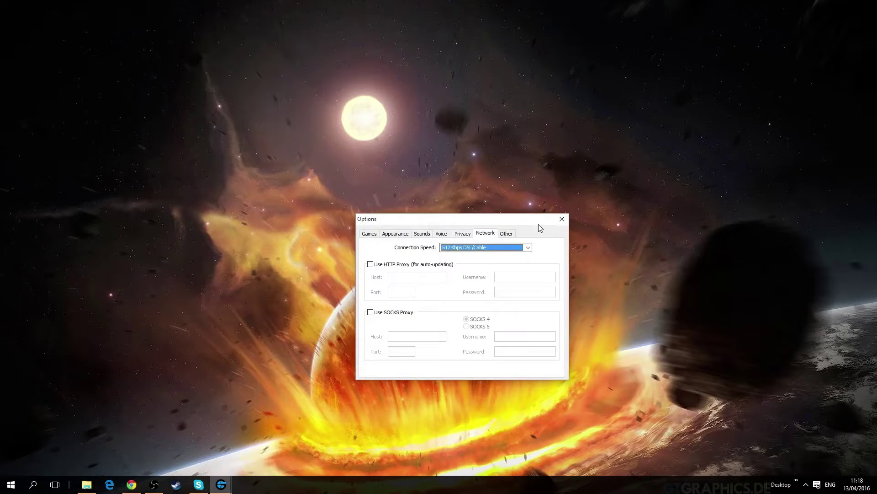
pyautogui.click(514, 235)
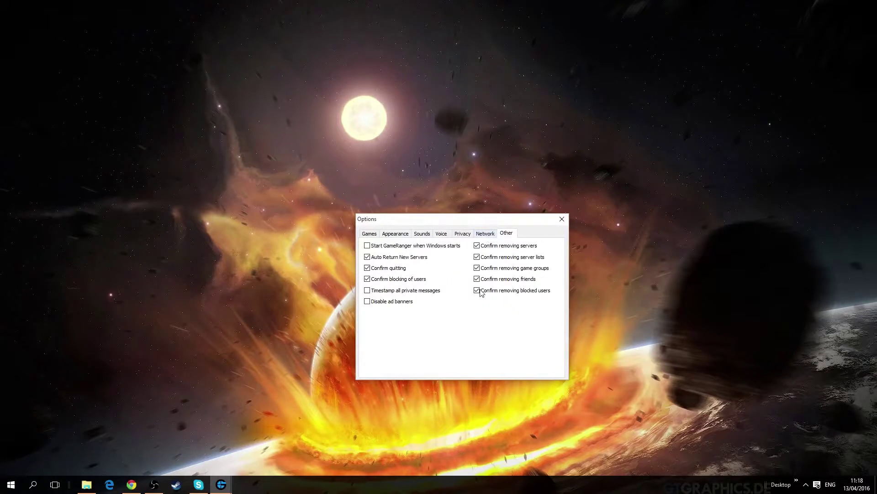
# Return to the games options to check the Team Sabre location, and close the options window
pyautogui.click(438, 234)
pyautogui.click(375, 234)
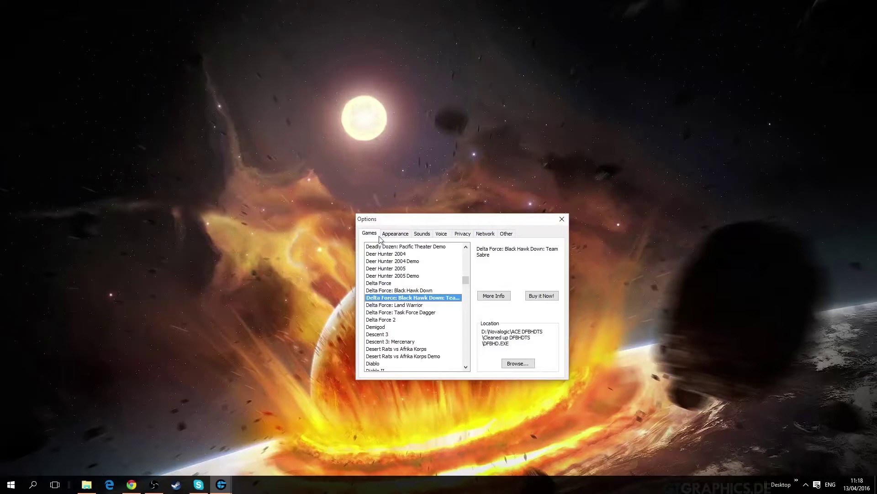
pyautogui.moveTo(488, 223); pyautogui.dragTo(468, 223)
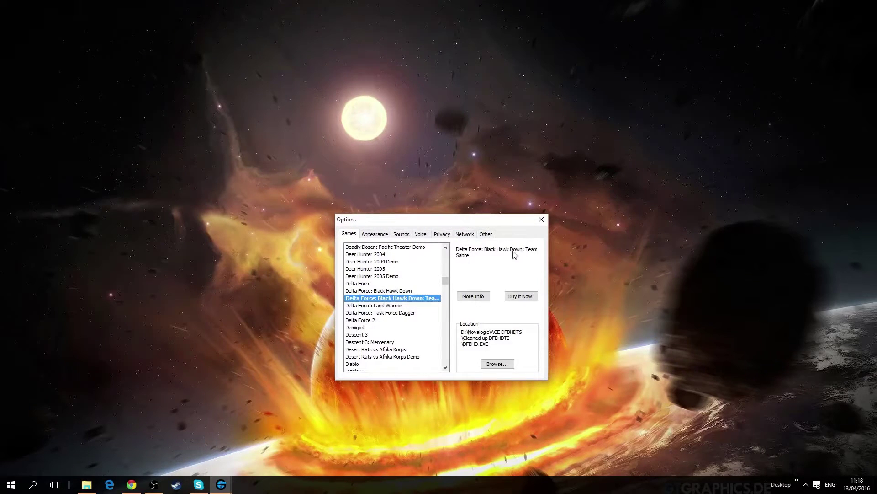
pyautogui.click(543, 223)
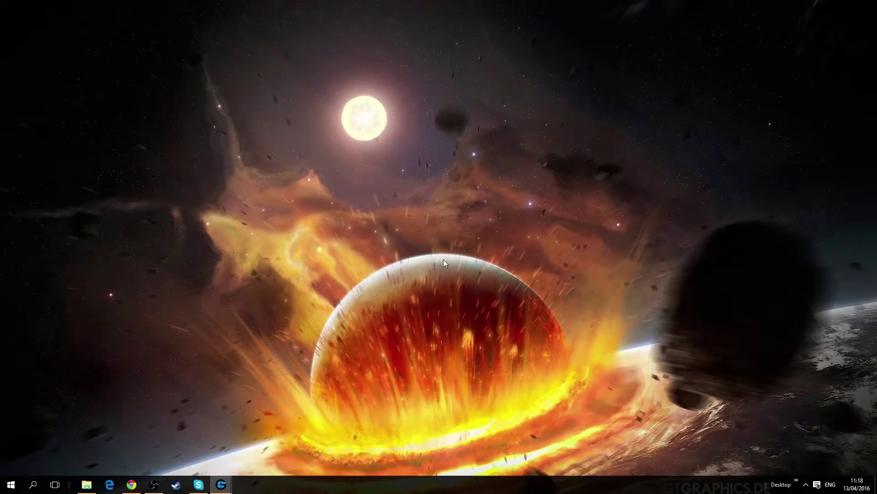
# Restore the main window and start a new game group named BHD, set to show the ticked games
pyautogui.moveTo(221, 484)
pyautogui.click(224, 464)
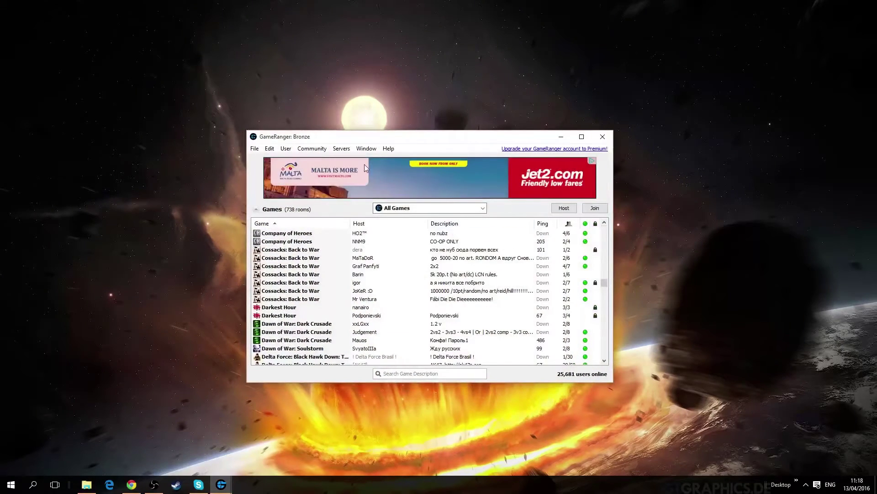
pyautogui.click(472, 212)
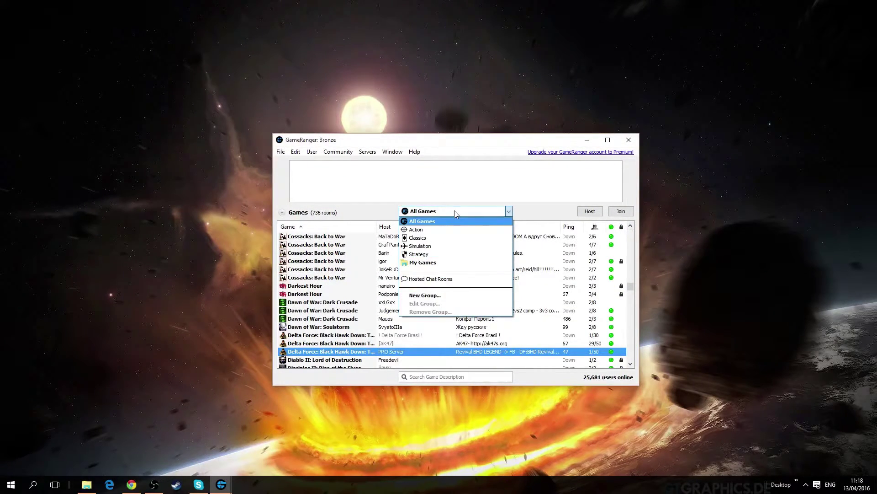
pyautogui.click(455, 212)
pyautogui.click(455, 212)
pyautogui.click(425, 295)
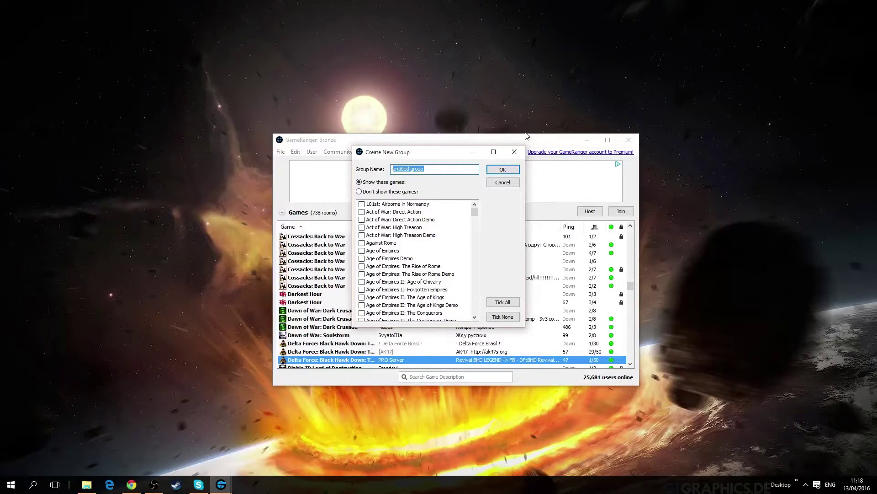
pyautogui.write('BHD')
pyautogui.click(413, 192)
pyautogui.click(382, 184)
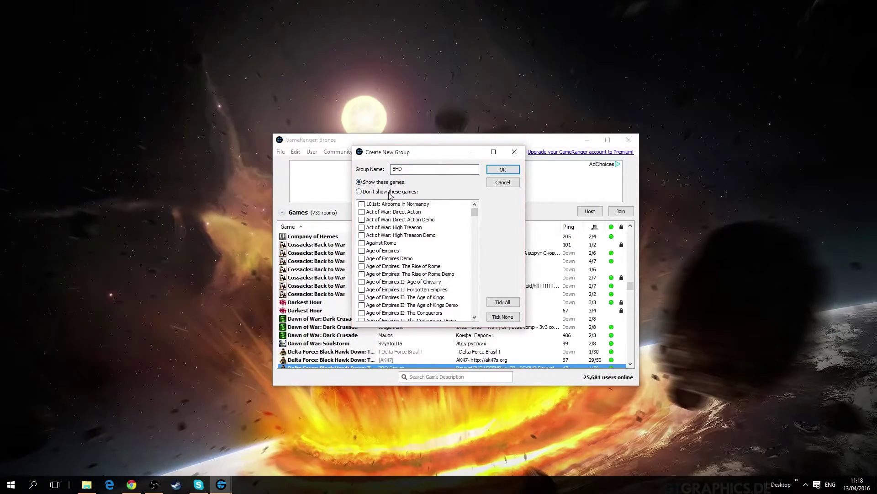
# Tick Delta Force: Black Hawk Down: Team Sabre in the group's games list and create the group
pyautogui.scroll(-15, 416, 216)
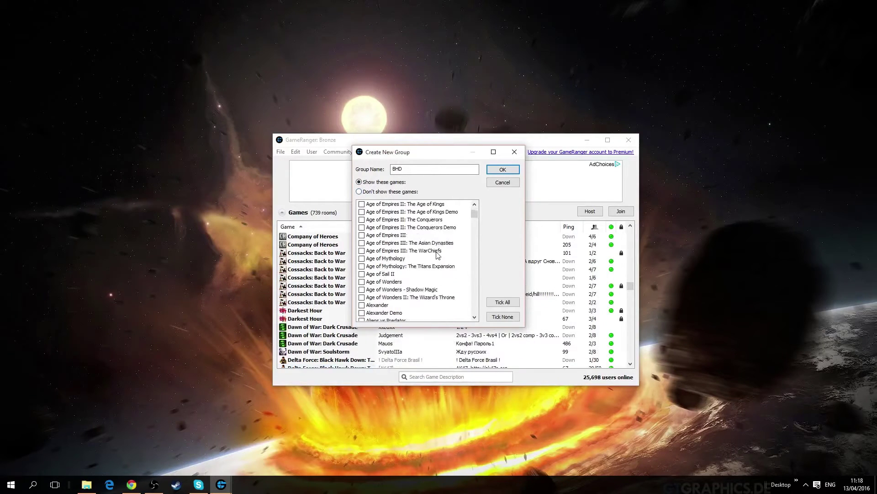
pyautogui.scroll(-13, 435, 255)
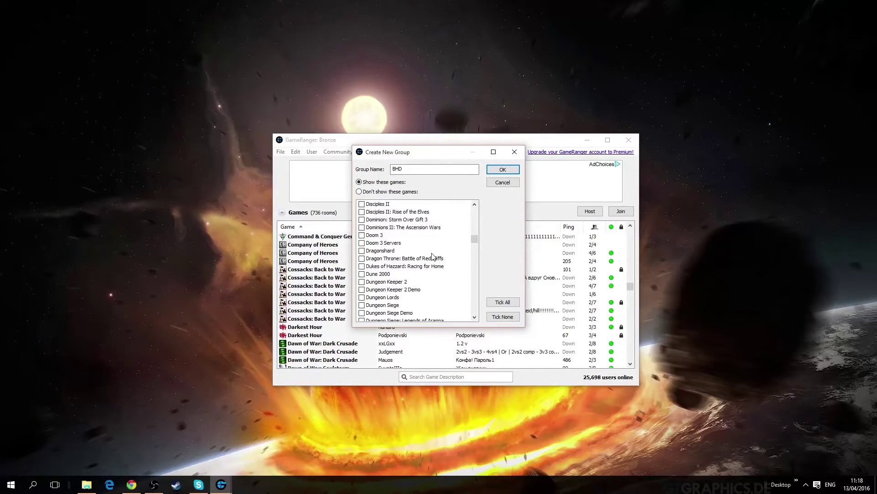
pyautogui.click(391, 243)
pyautogui.click(361, 243)
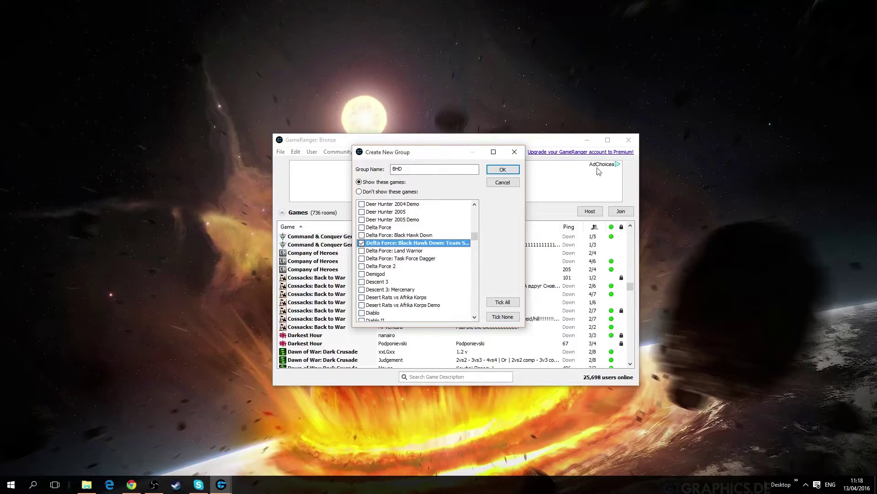
pyautogui.click(503, 169)
# Compare the pings of the [AK47] and PRO Server rooms, and sort the room list by player count, highest first
pyautogui.moveTo(470, 143); pyautogui.dragTo(459, 165)
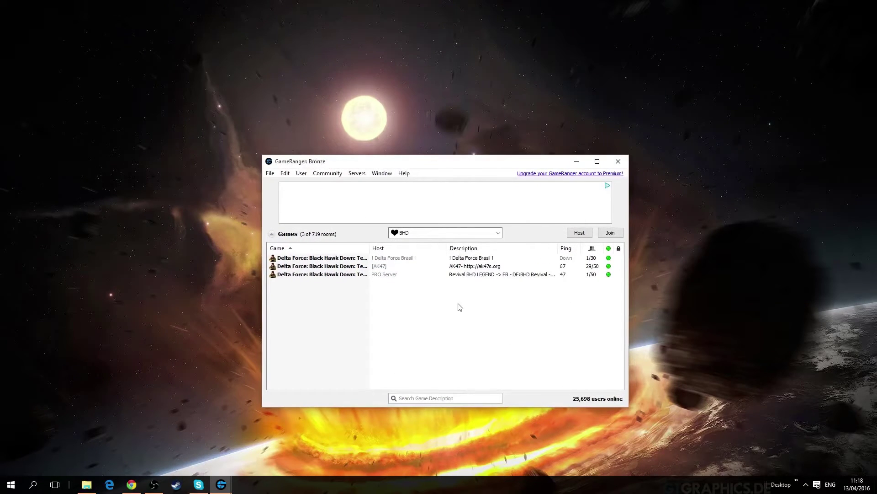
pyautogui.moveTo(261, 296); pyautogui.dragTo(245, 294)
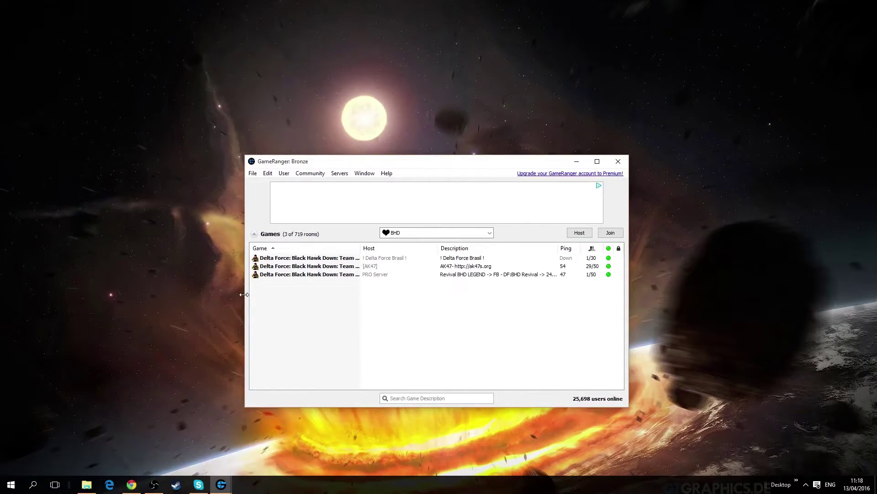
pyautogui.click(565, 267)
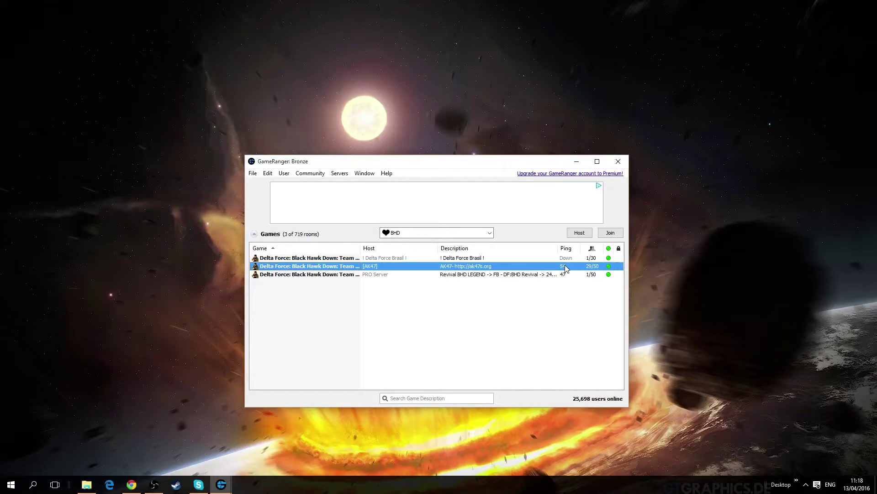
pyautogui.click(570, 274)
pyautogui.click(566, 267)
pyautogui.click(566, 274)
pyautogui.click(566, 268)
pyautogui.click(565, 274)
pyautogui.click(565, 268)
pyautogui.click(595, 251)
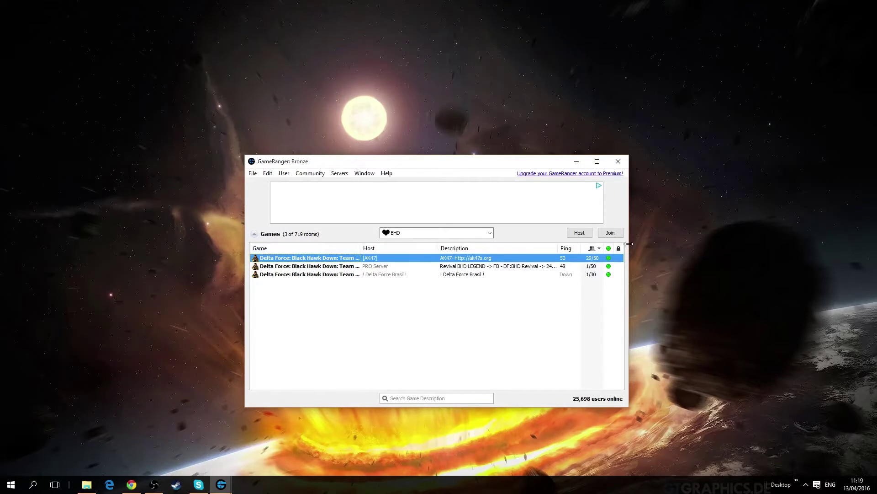
pyautogui.click(477, 327)
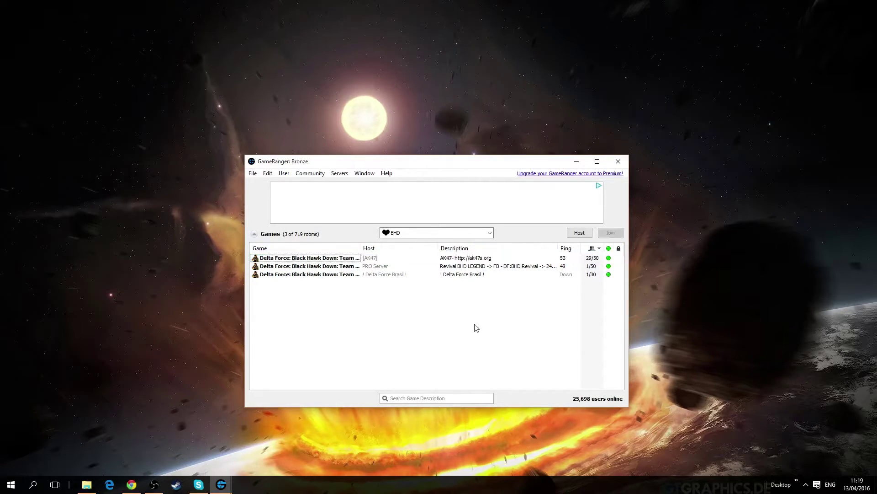
# View the user profile settings and close them without changes
pyautogui.click(267, 174)
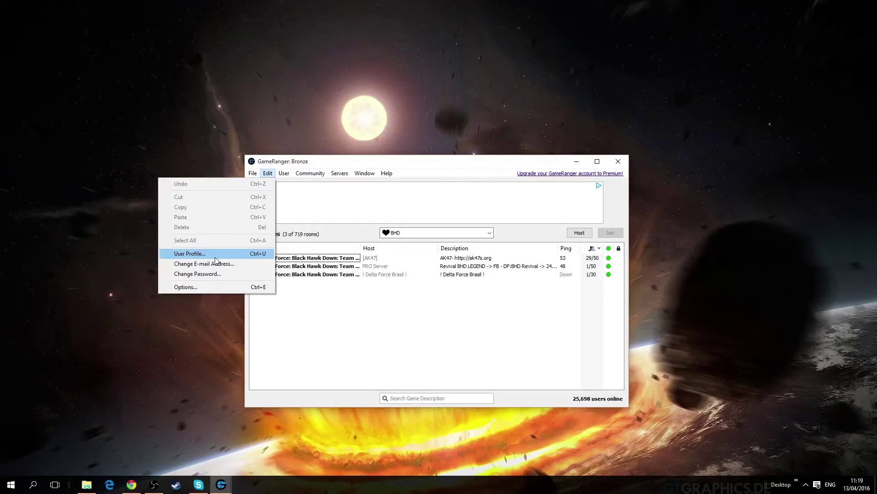
pyautogui.click(197, 253)
pyautogui.moveTo(422, 138); pyautogui.dragTo(430, 154)
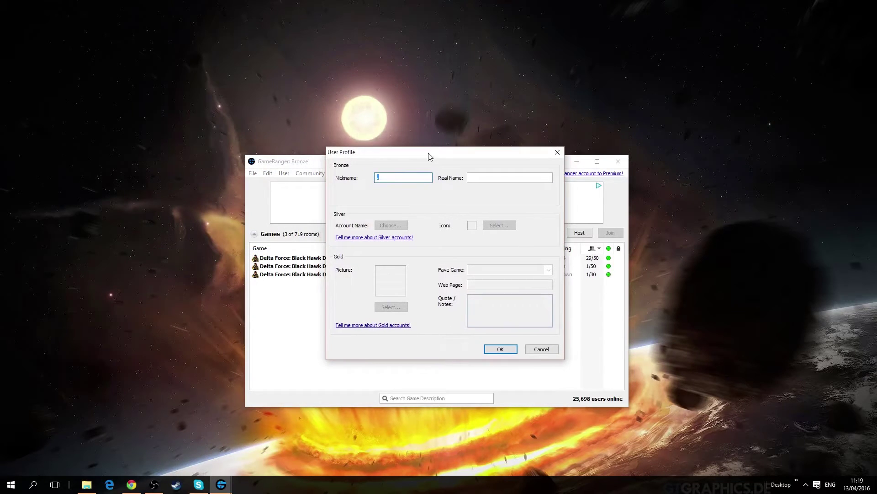
pyautogui.click(558, 151)
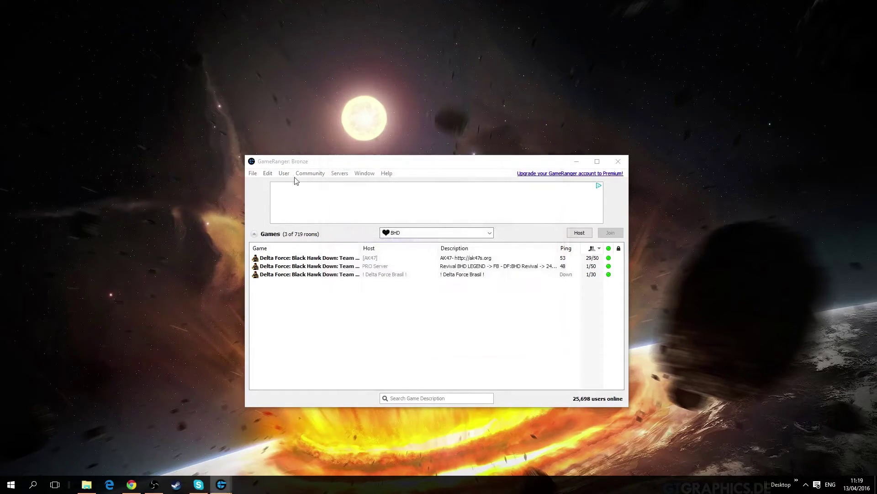
# Enter the player's nickname in the Bronze section of the user profile and save the profile
pyautogui.click(267, 173)
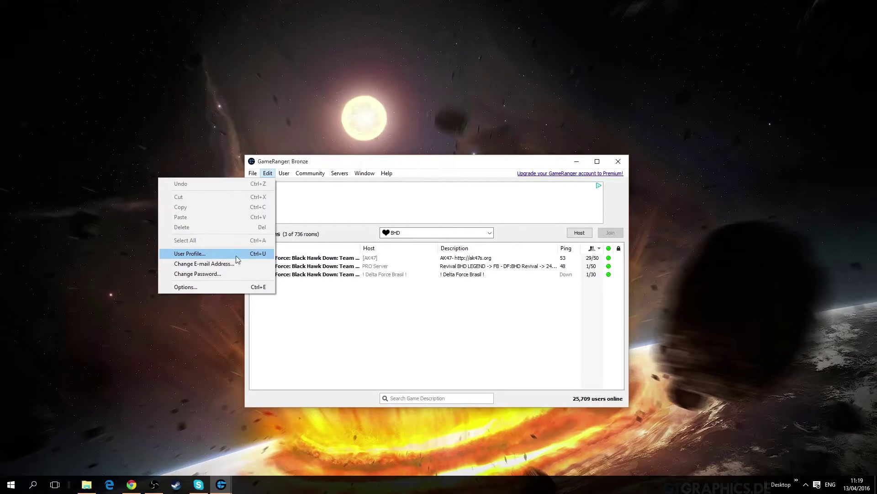
pyautogui.click(403, 321)
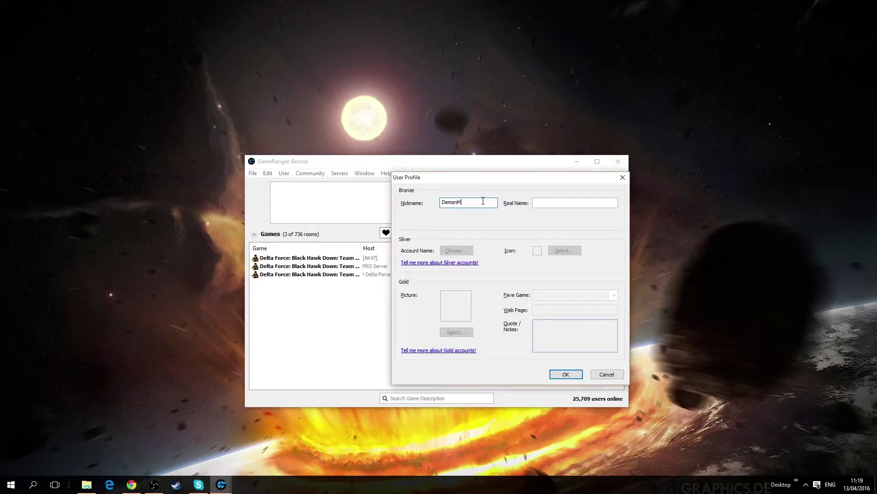
pyautogui.click(566, 373)
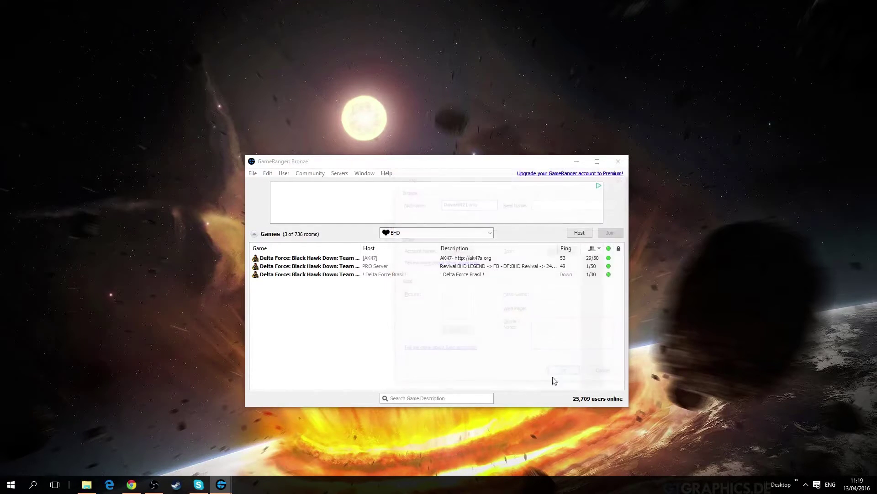
pyautogui.moveTo(493, 165); pyautogui.dragTo(468, 167)
pyautogui.click(263, 177)
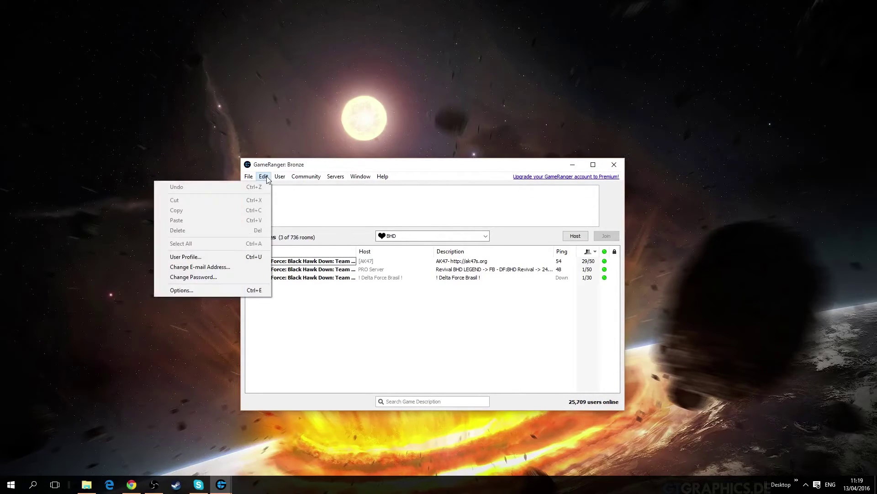
pyautogui.click(267, 177)
pyautogui.click(264, 177)
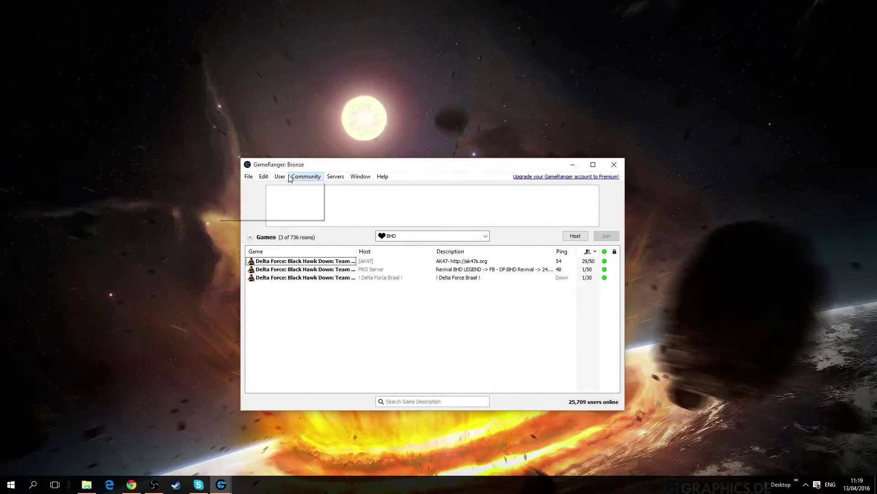
pyautogui.moveTo(276, 177)
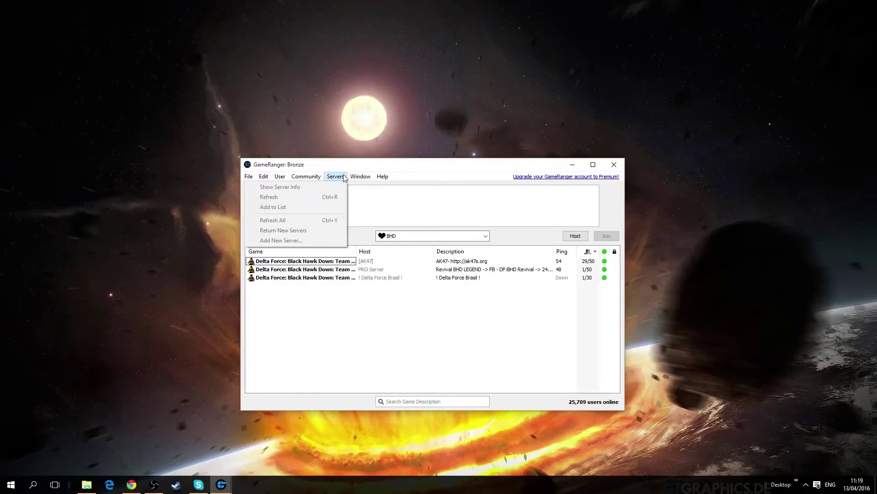
pyautogui.moveTo(369, 179)
pyautogui.moveTo(323, 180)
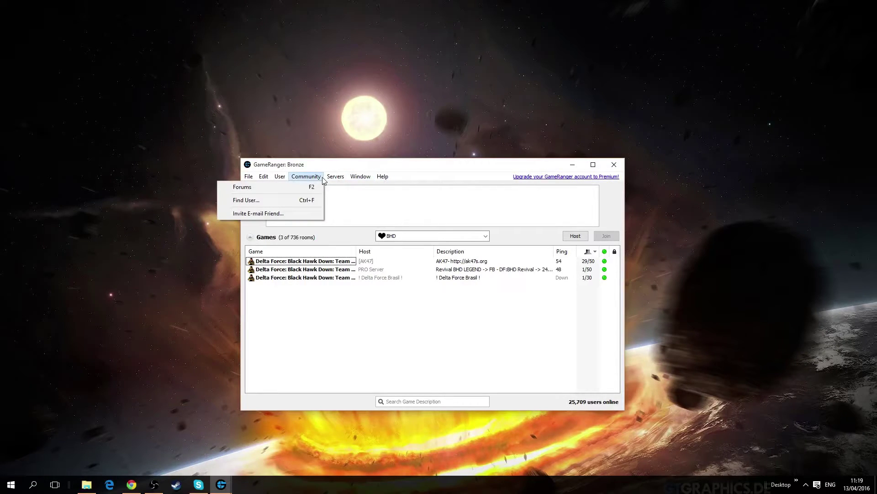
pyautogui.click(373, 343)
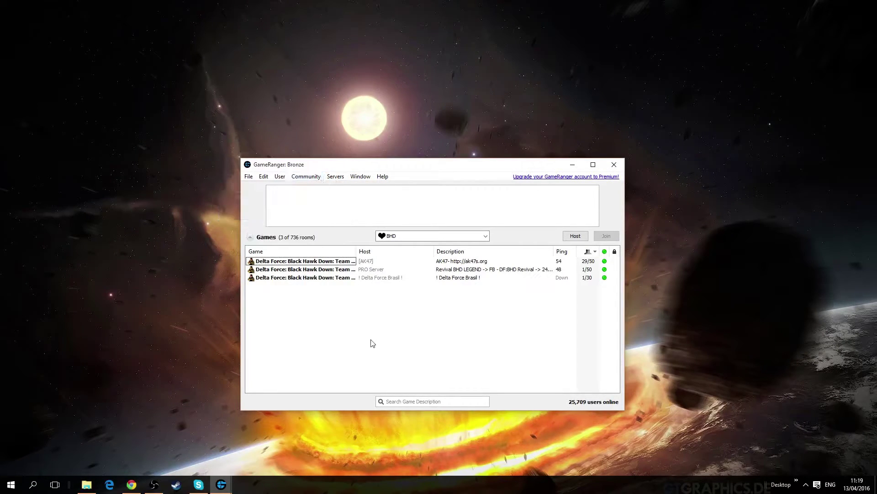
# Enter the PRO Server room and place its window beside the main window
pyautogui.doubleClick(409, 269)
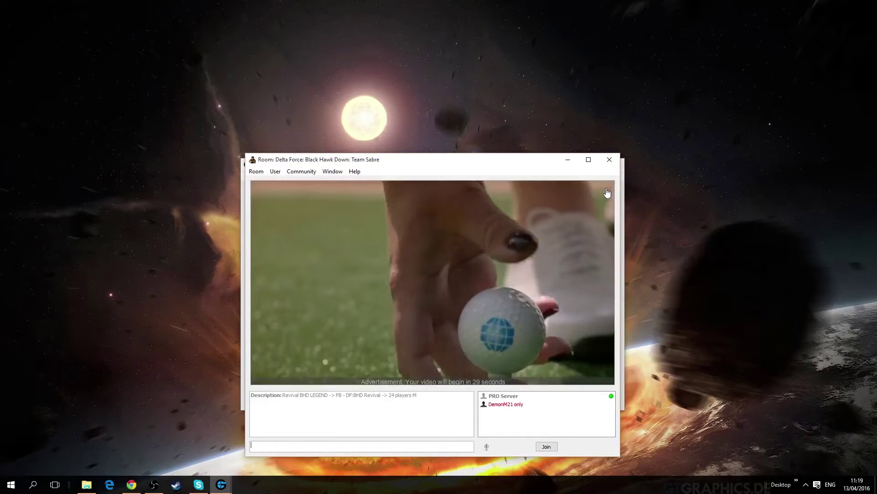
pyautogui.moveTo(488, 162); pyautogui.dragTo(666, 169)
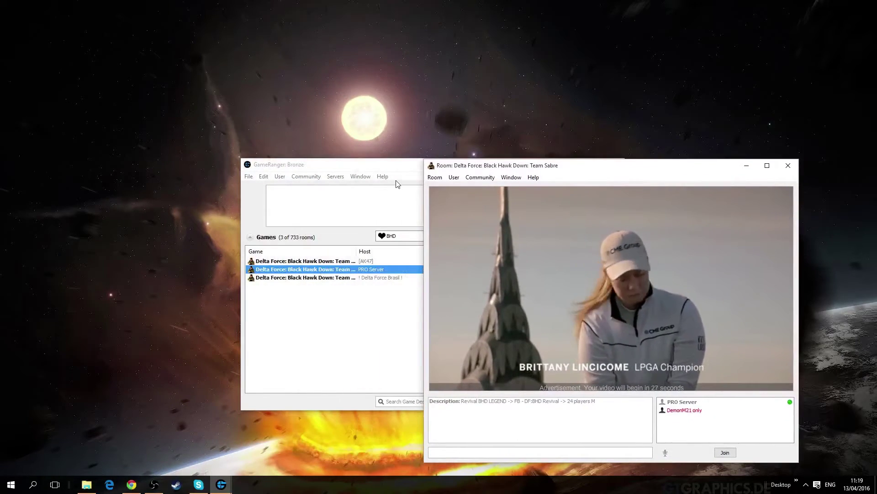
pyautogui.moveTo(405, 168); pyautogui.dragTo(261, 172)
# View the system volume mixer for the speakers and close it without changes
pyautogui.click(806, 484)
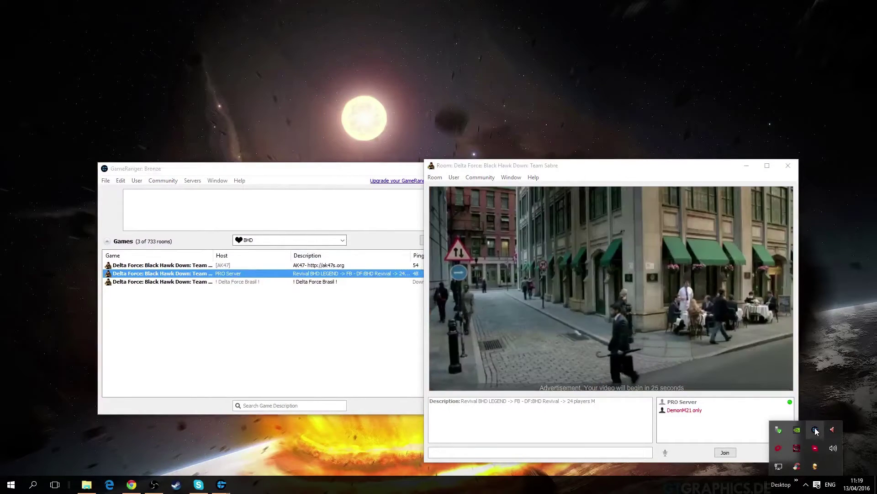
pyautogui.rightClick(817, 431)
pyautogui.click(836, 446)
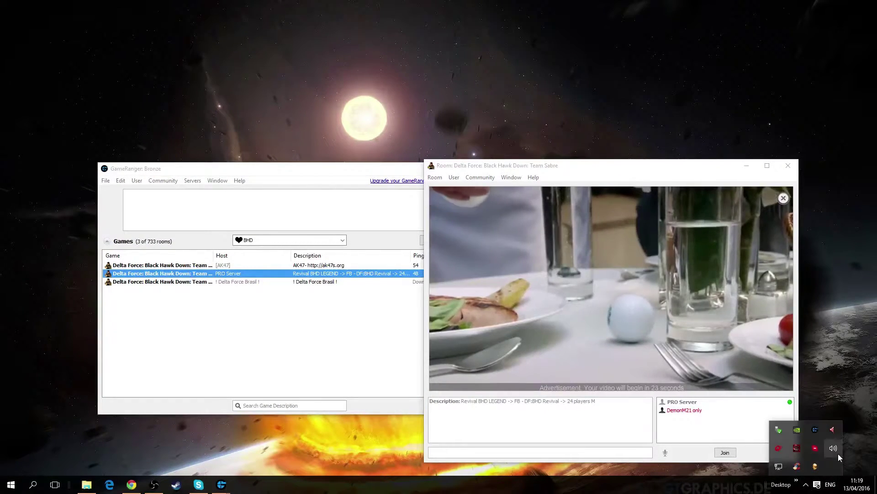
pyautogui.rightClick(835, 448)
pyautogui.click(819, 406)
pyautogui.click(688, 386)
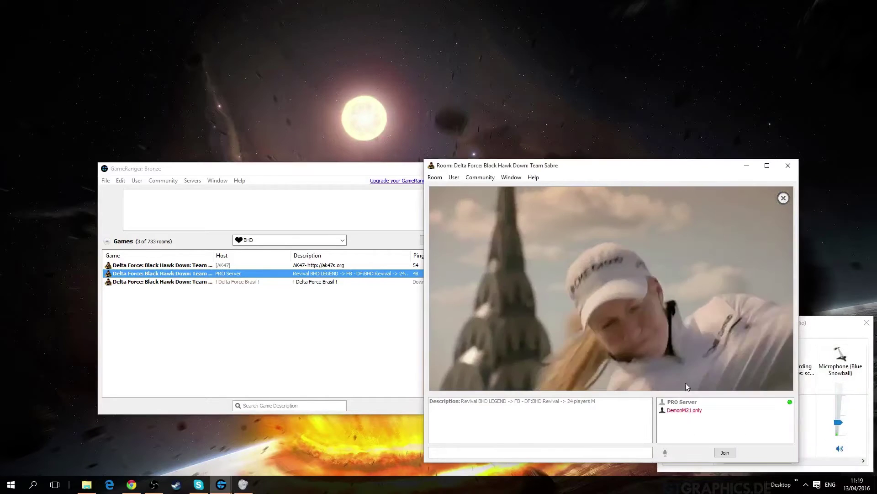
pyautogui.click(817, 324)
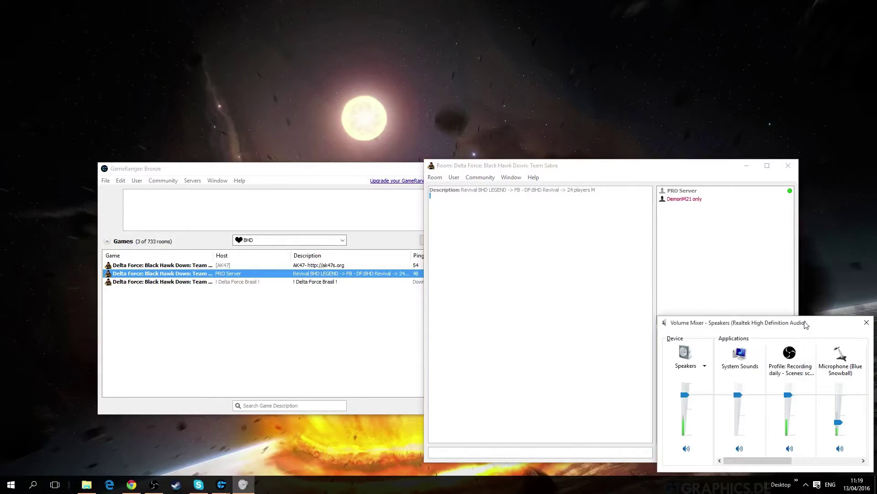
pyautogui.click(867, 322)
# Hide the main window, centre and slightly widen the PRO Server room window, and join the room's game
pyautogui.click(327, 173)
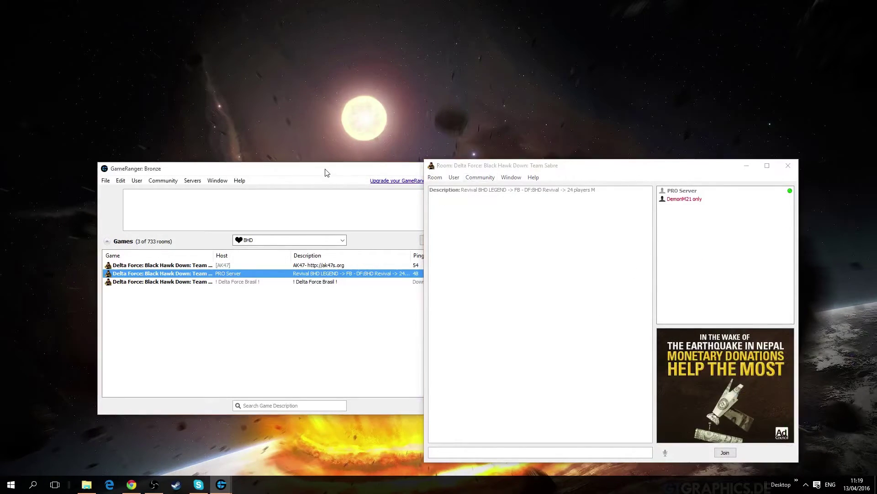
pyautogui.moveTo(390, 175); pyautogui.dragTo(305, 177)
pyautogui.click(343, 177)
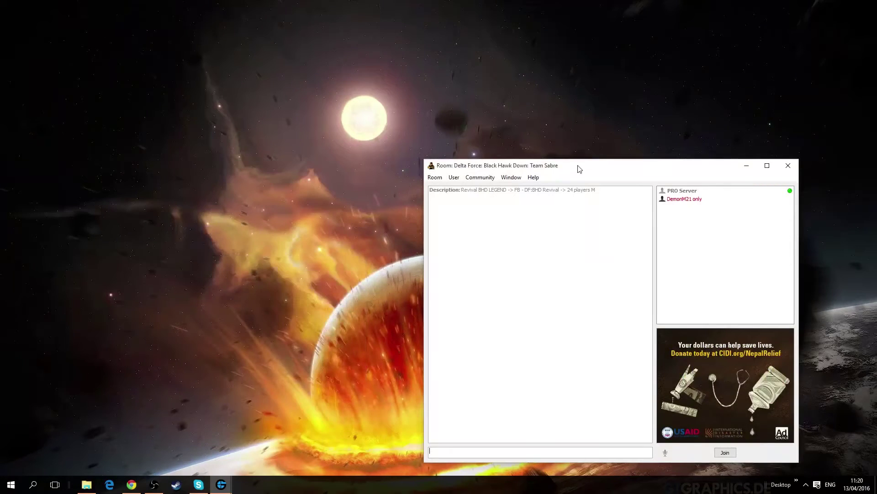
pyautogui.moveTo(581, 168); pyautogui.dragTo(407, 160)
pyautogui.moveTo(465, 159); pyautogui.dragTo(485, 134)
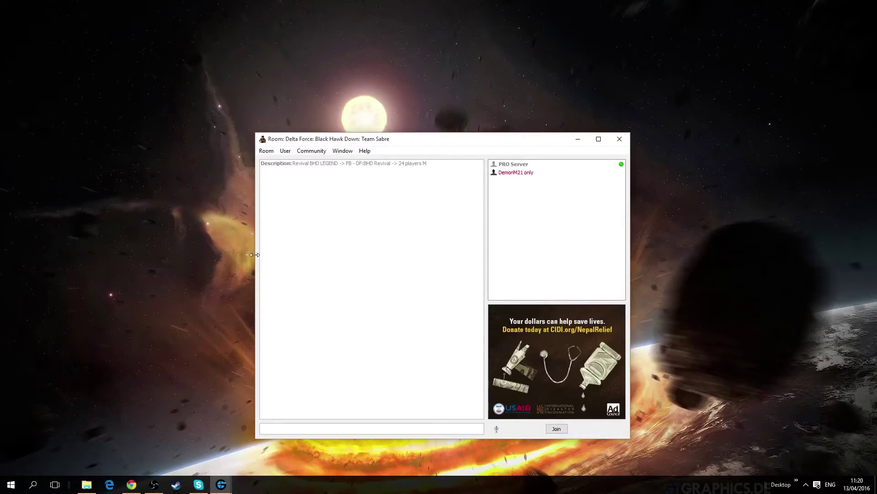
pyautogui.moveTo(256, 255); pyautogui.dragTo(235, 255)
pyautogui.moveTo(435, 144); pyautogui.dragTo(431, 148)
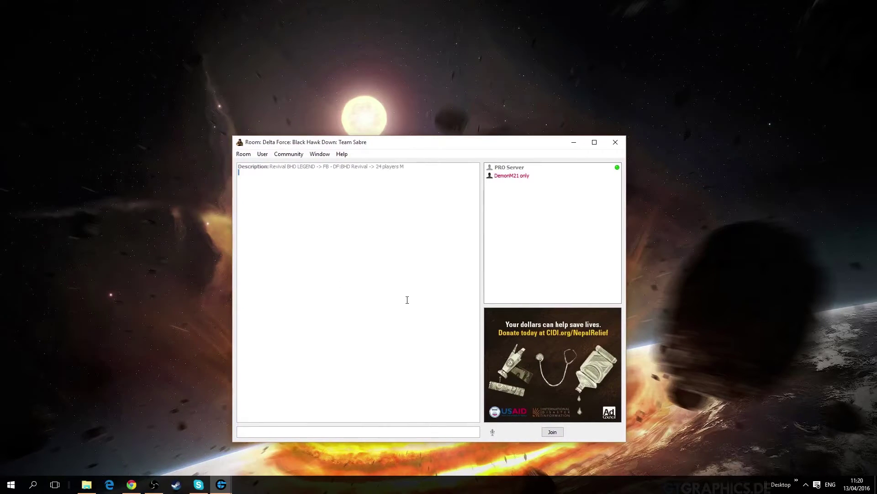
pyautogui.click(556, 434)
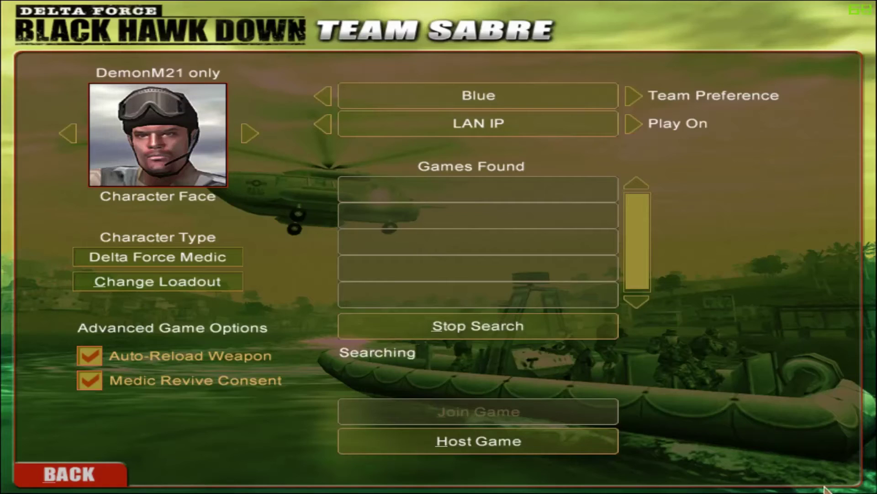
# View the current player's stats in the game's player info and return to the multiplayer setup
pyautogui.press('Escape')
pyautogui.click(133, 197)
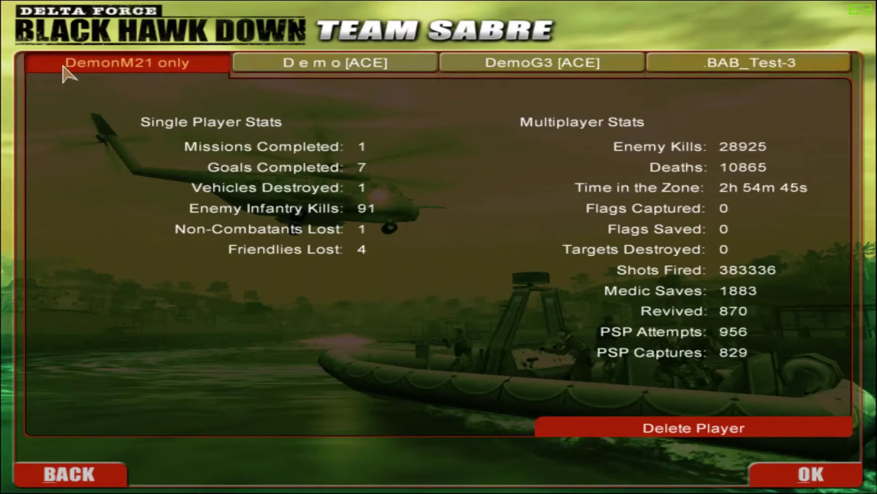
pyautogui.press('Escape')
pyautogui.click(215, 154)
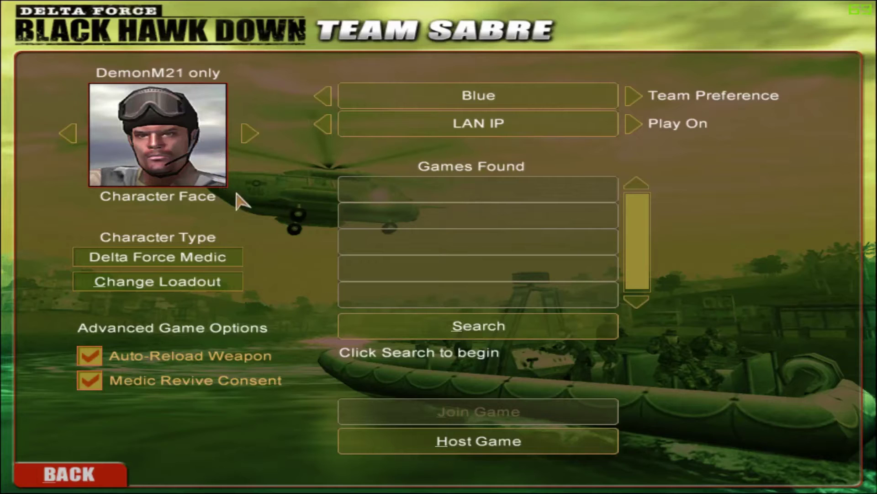
# Reopen the multiplayer setup from the main menu, set Play On to LAN IP and search for games
pyautogui.press('Escape')
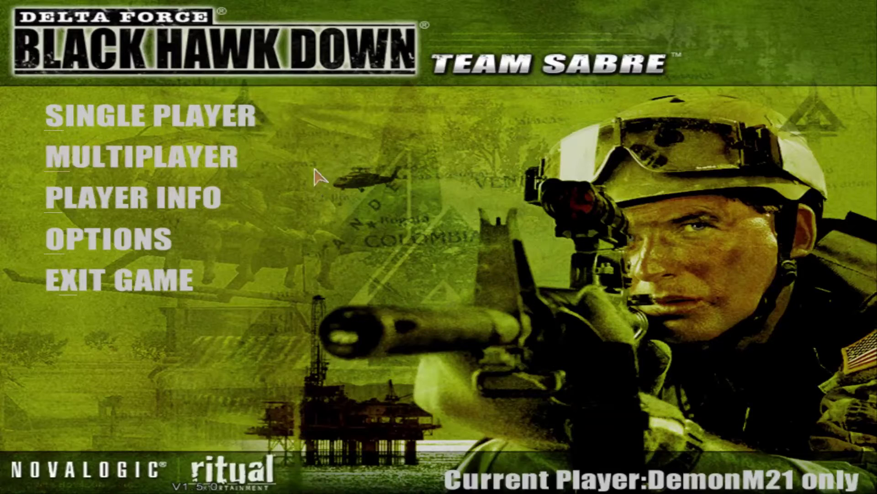
pyautogui.click(185, 165)
pyautogui.click(511, 133)
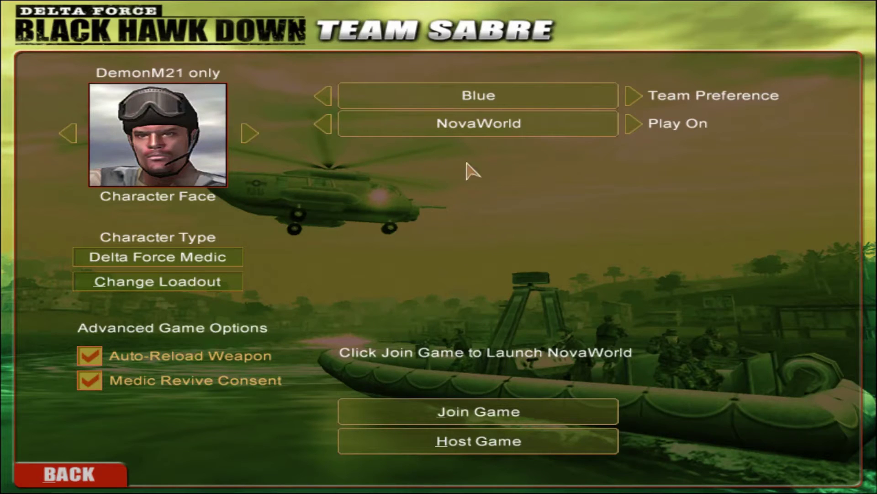
pyautogui.click(507, 132)
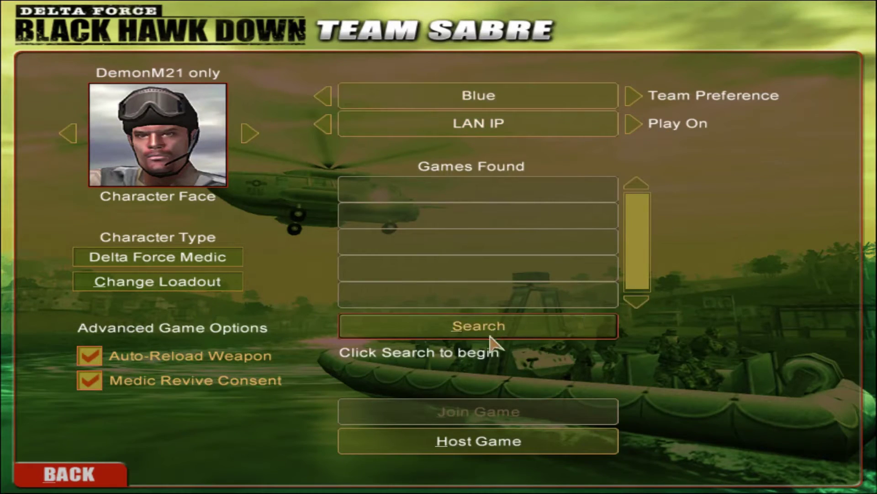
pyautogui.click(402, 326)
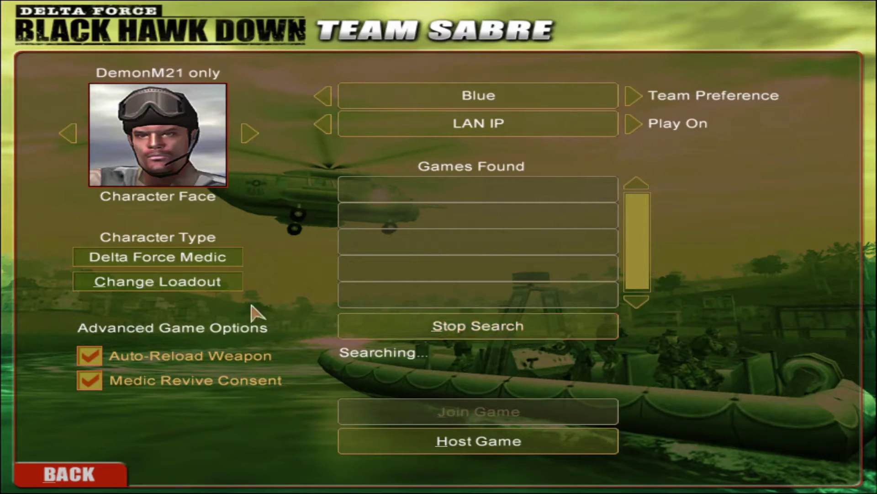
# Change the loadout's character type to Delta Force Sniper and accept it
pyautogui.click(215, 284)
pyautogui.click(554, 425)
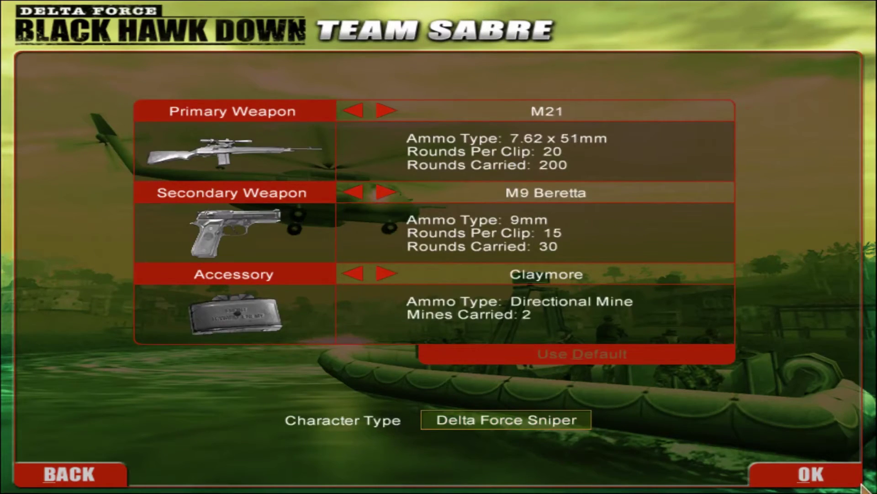
pyautogui.click(810, 478)
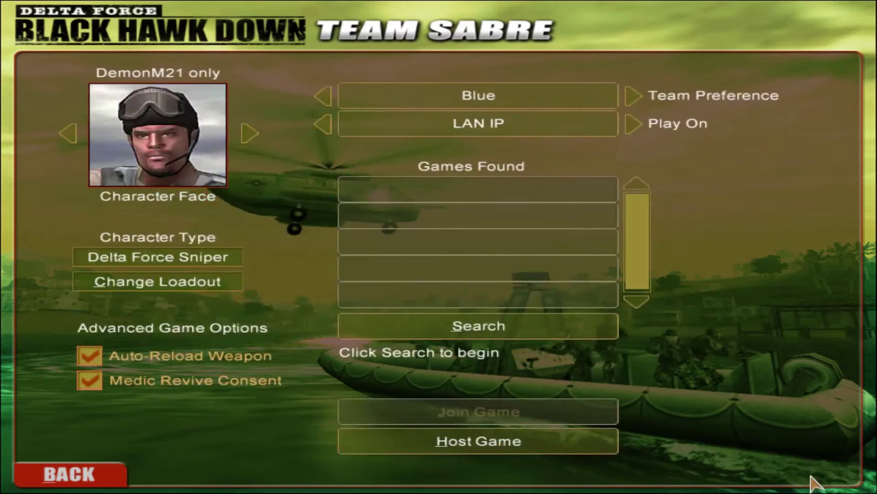
# Search for LAN IP games again and join PRO Server from the games found
pyautogui.click(515, 328)
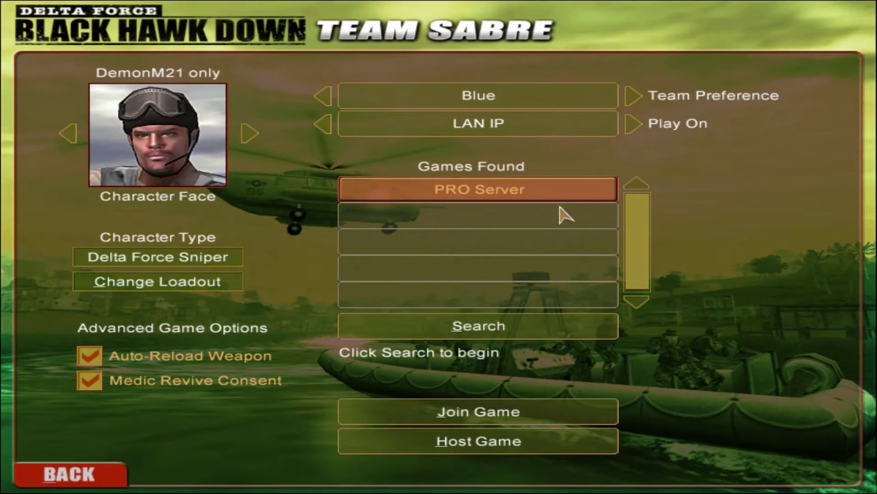
pyautogui.doubleClick(512, 194)
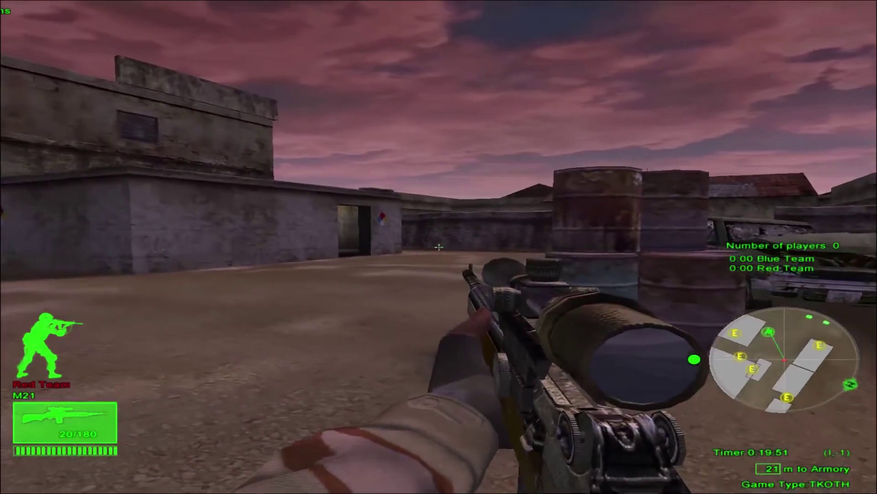
# Advance through the courtyard, fire the M21 at the parked vehicles with and without the scope, and reload
pyautogui.press('w')
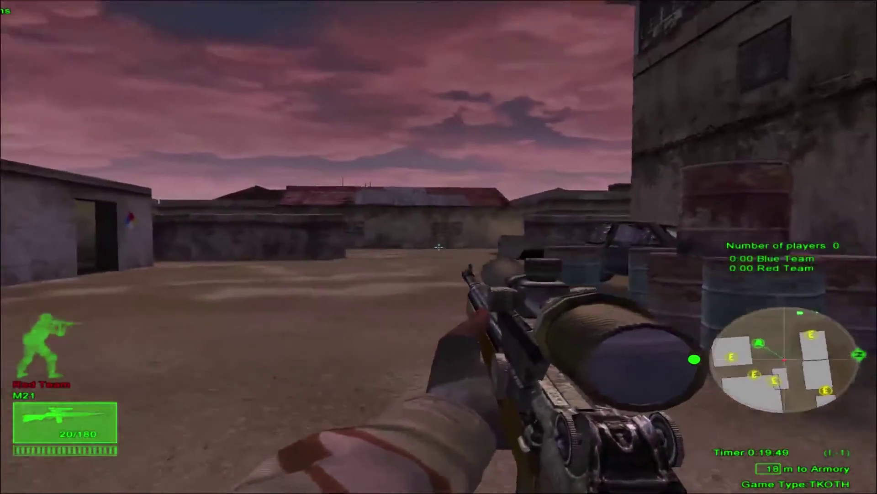
pyautogui.press('w')
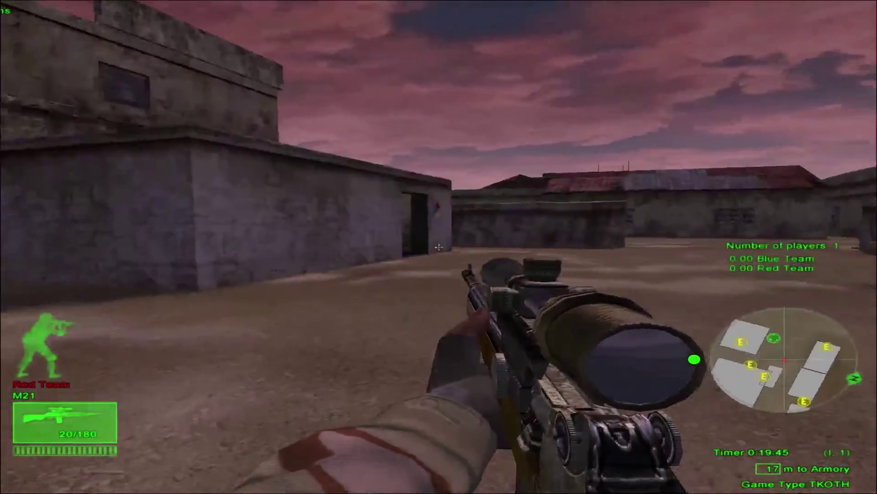
pyautogui.click(439, 247)
pyautogui.click(439, 247)
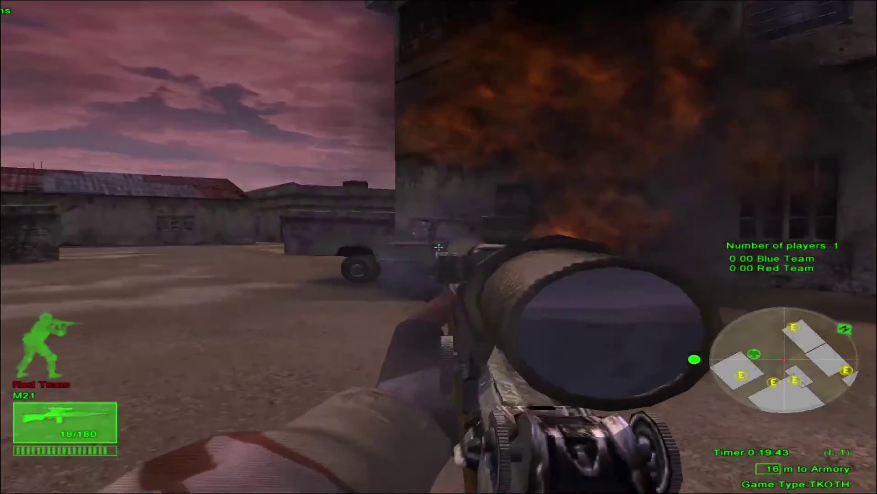
pyautogui.rightClick(439, 247)
pyautogui.click(439, 247)
pyautogui.rightClick(438, 246)
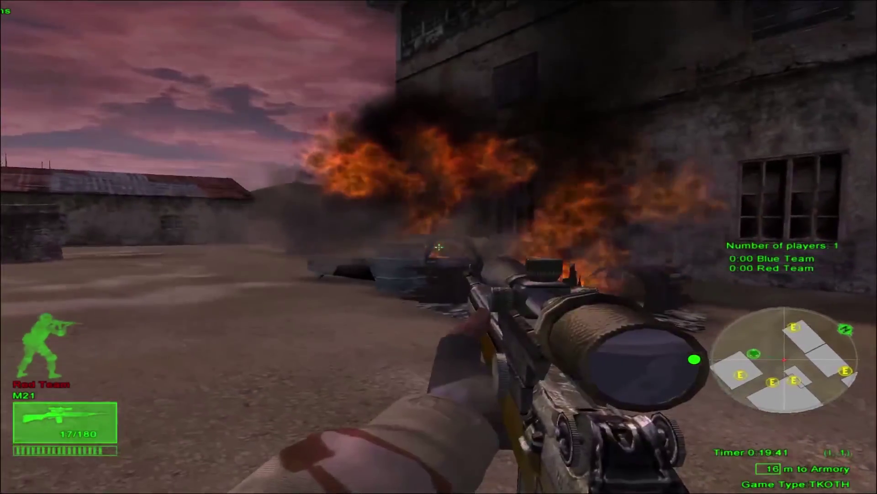
pyautogui.rightClick(439, 247)
pyautogui.click(439, 246)
pyautogui.rightClick(438, 247)
pyautogui.press('r')
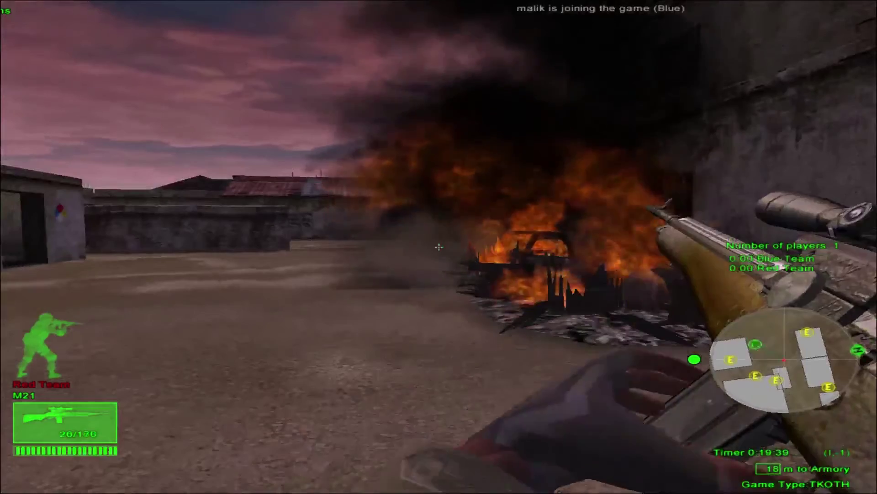
pyautogui.rightClick(439, 246)
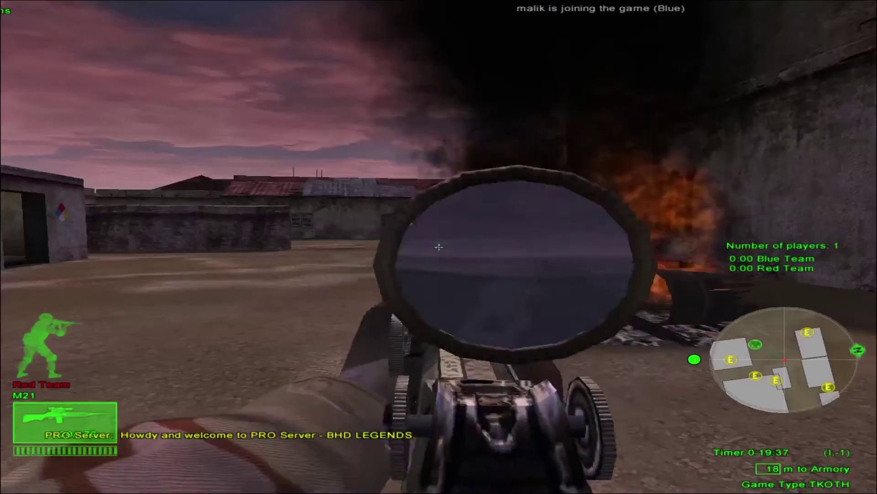
# Leave the PRO Server match, exit the game to the desktop and close its GameRanger room
pyautogui.rightClick(438, 247)
pyautogui.press('Escape')
pyautogui.press('y')
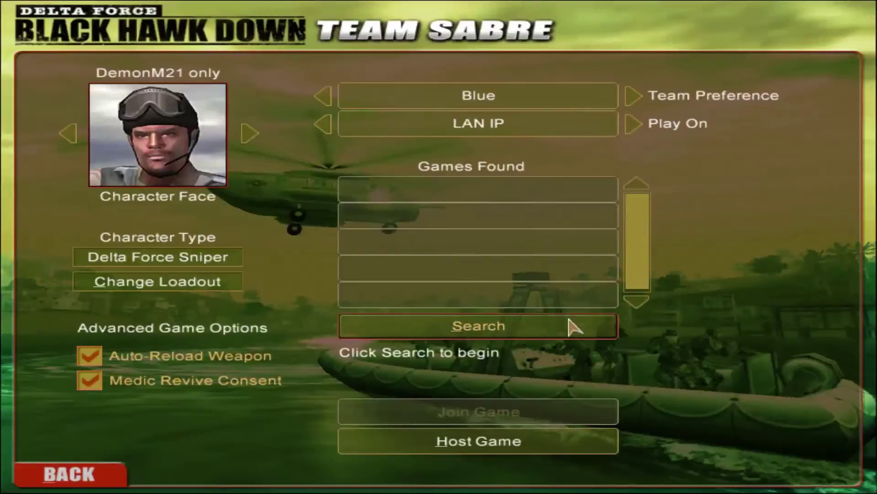
pyautogui.press('Escape')
pyautogui.click(118, 292)
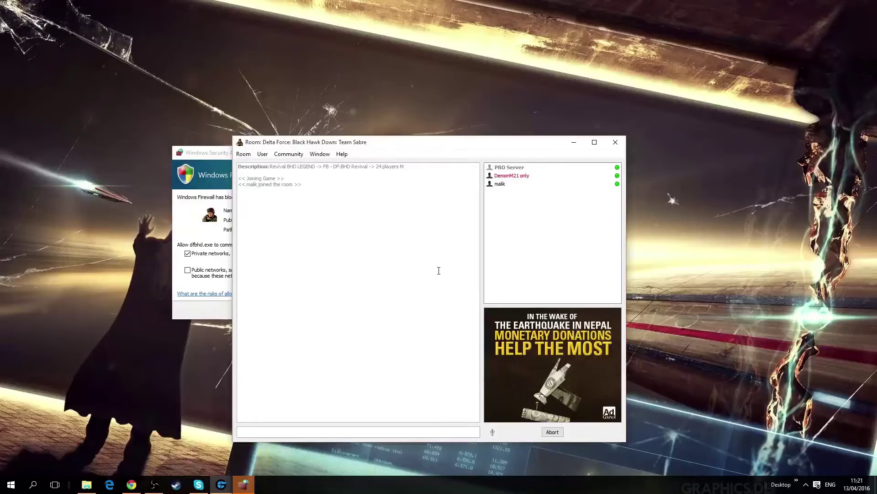
pyautogui.click(620, 147)
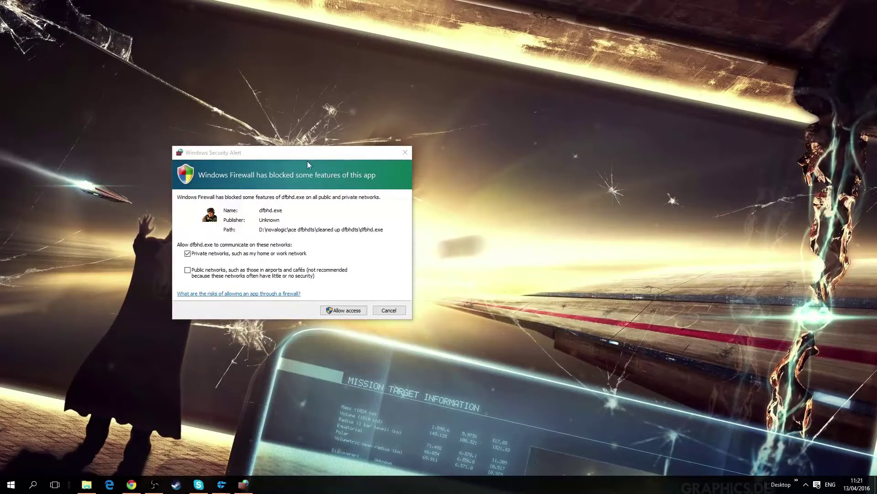
# Move the Windows Firewall alert toward the middle of the desktop and allow access for dfbhd.exe
pyautogui.moveTo(304, 157); pyautogui.dragTo(429, 190)
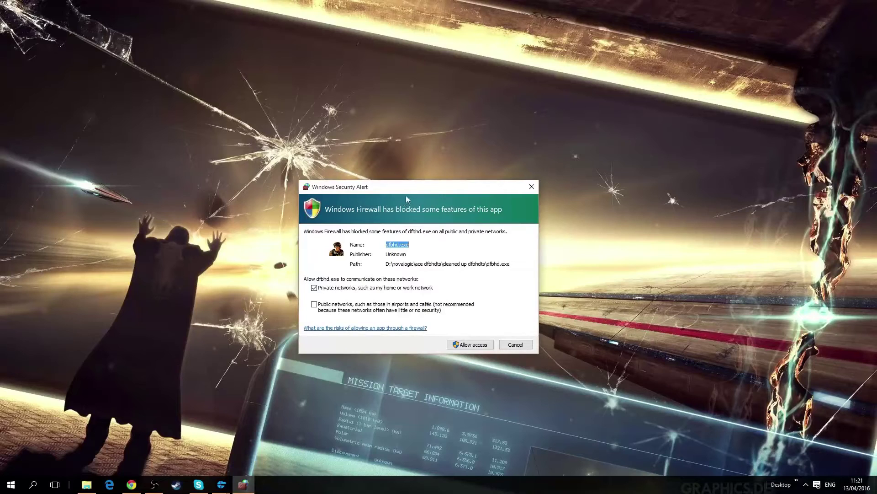
pyautogui.click(408, 255)
pyautogui.moveTo(411, 197); pyautogui.dragTo(404, 235)
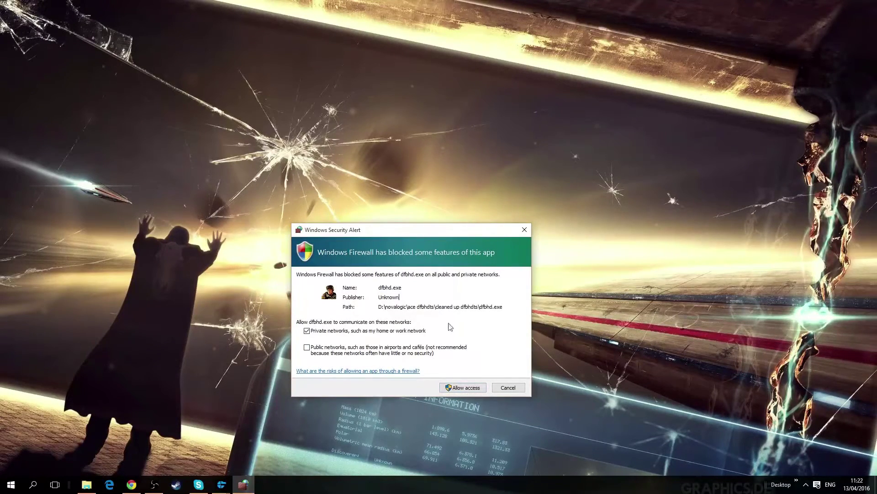
pyautogui.moveTo(414, 230); pyautogui.dragTo(429, 251)
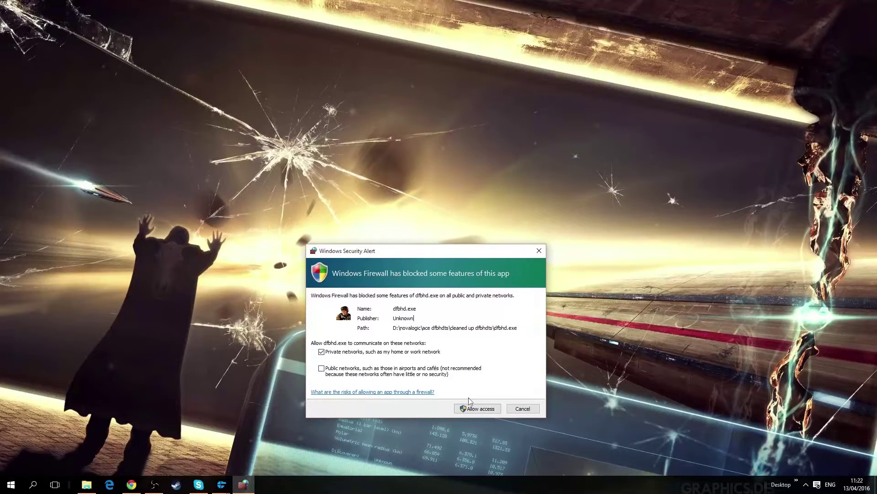
pyautogui.click(483, 357)
pyautogui.click(386, 360)
pyautogui.click(362, 377)
pyautogui.press('Return')
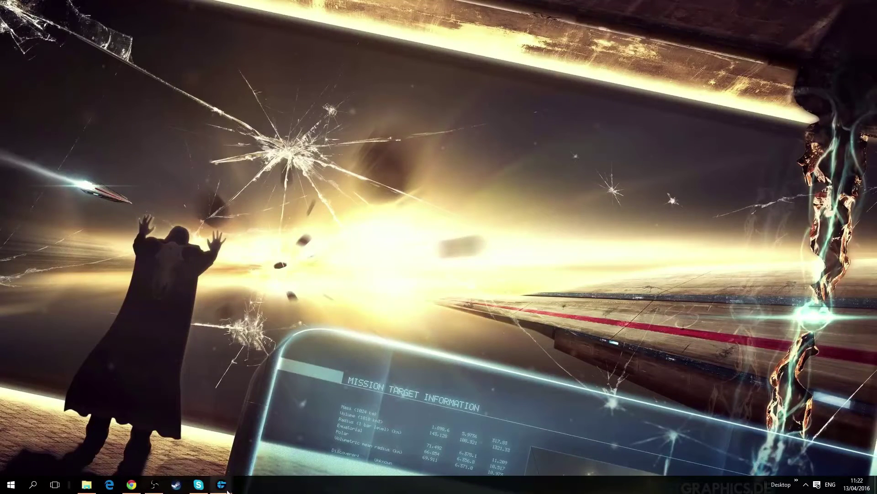
# Bring up the GameRanger window and set up hosting Delta Force: Black Hawk Down: Team Sabre with a maximum of 8 players
pyautogui.moveTo(222, 484)
pyautogui.click(196, 436)
pyautogui.moveTo(306, 177); pyautogui.dragTo(516, 200)
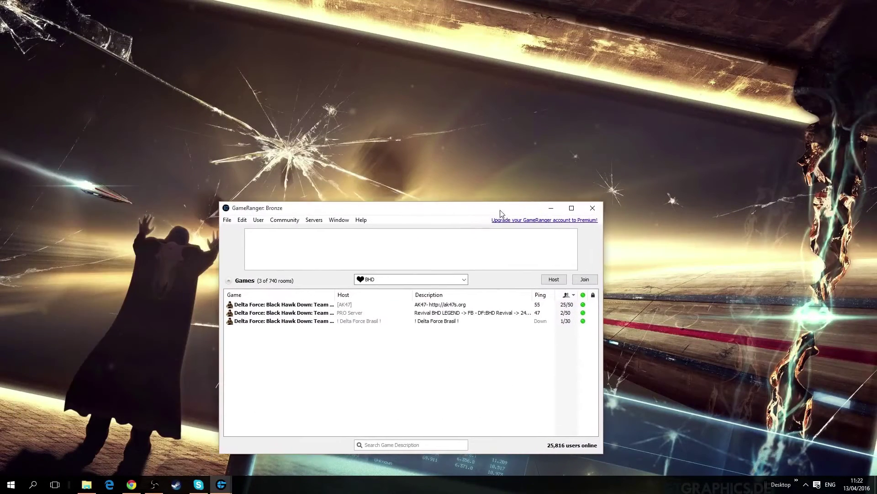
pyautogui.click(557, 273)
pyautogui.moveTo(443, 164); pyautogui.dragTo(723, 267)
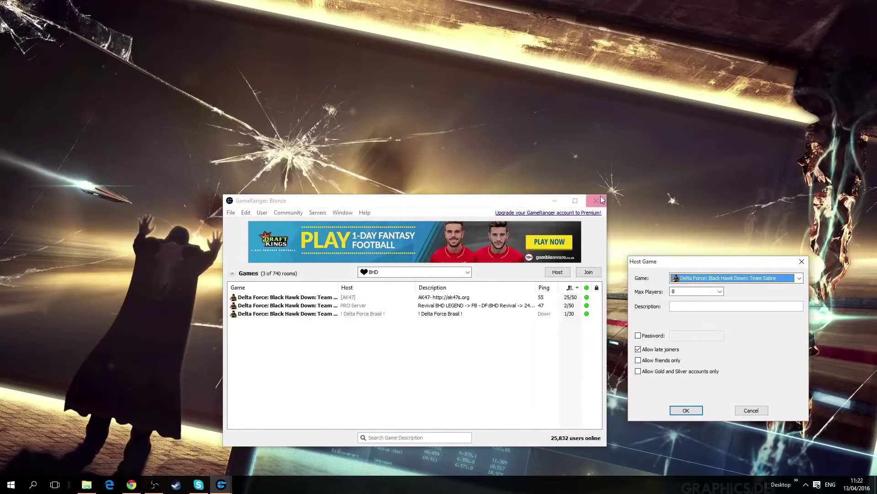
pyautogui.click(705, 297)
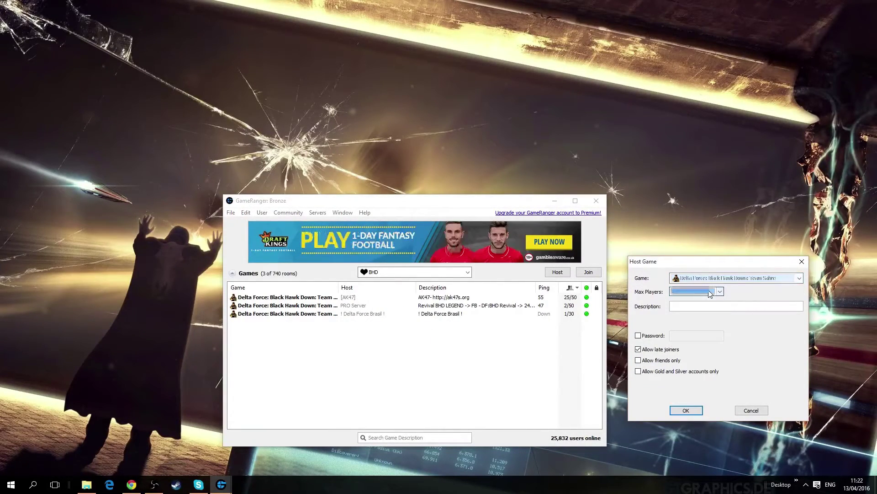
pyautogui.click(705, 298)
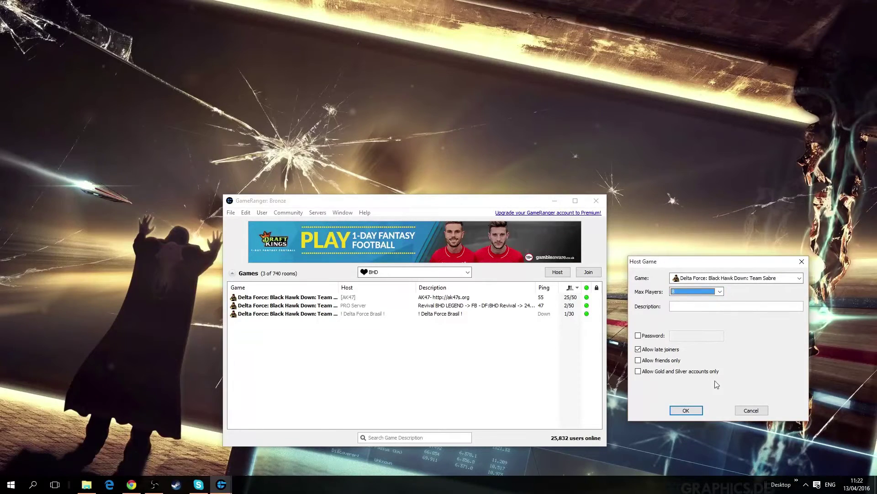
# Make the hosted game private with a room password, leave it open to non-friends, and create the room
pyautogui.click(638, 361)
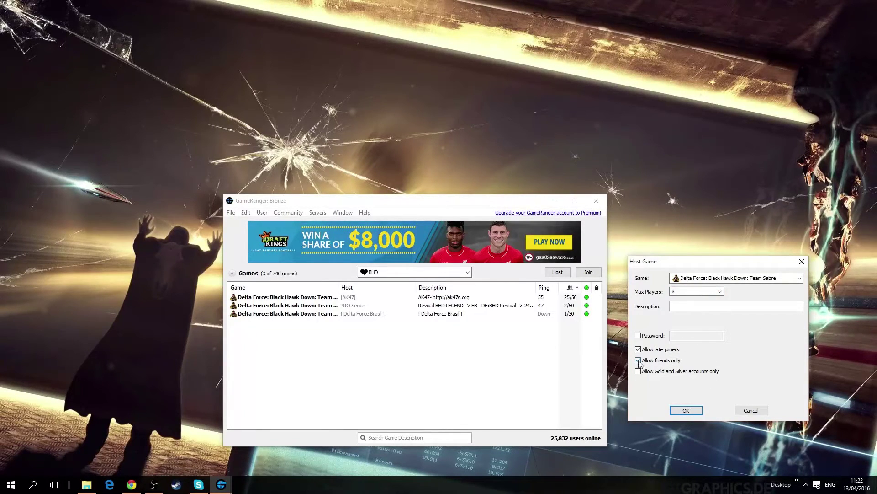
pyautogui.click(638, 361)
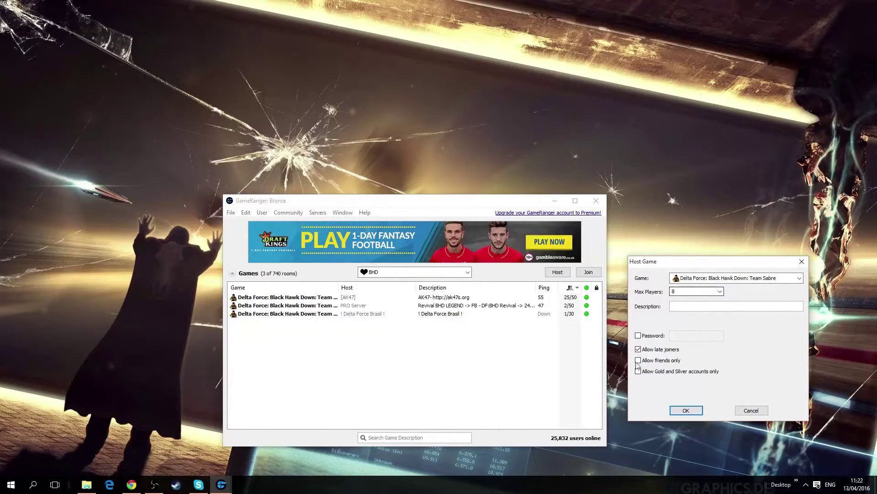
pyautogui.click(723, 337)
pyautogui.write('••••••')
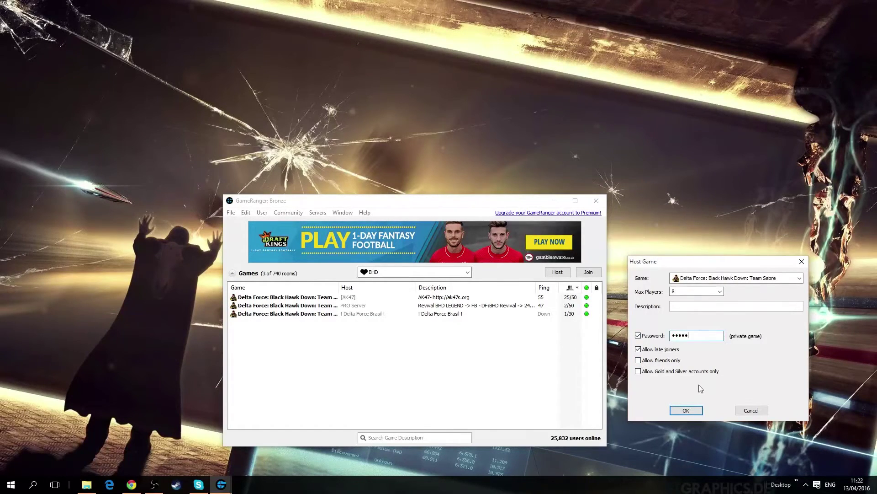
pyautogui.click(686, 410)
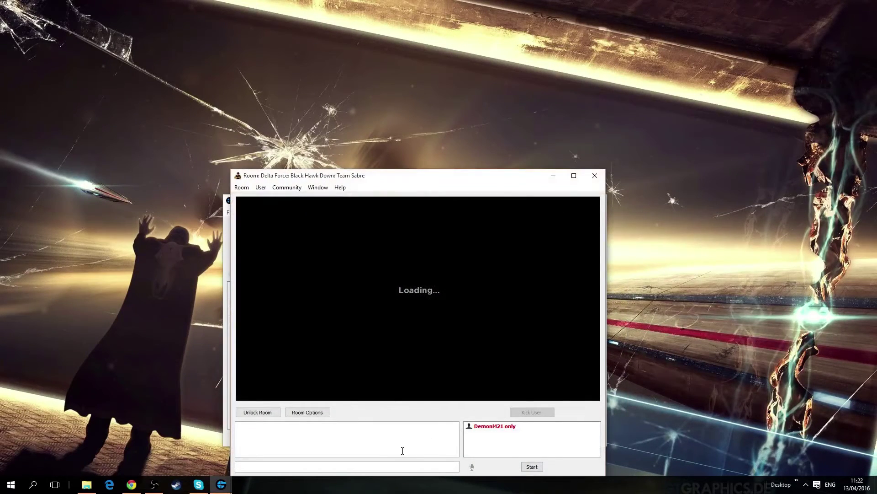
# Move the hosted room window up, dismiss the video ad and start the game from the room
pyautogui.moveTo(476, 180); pyautogui.dragTo(479, 143)
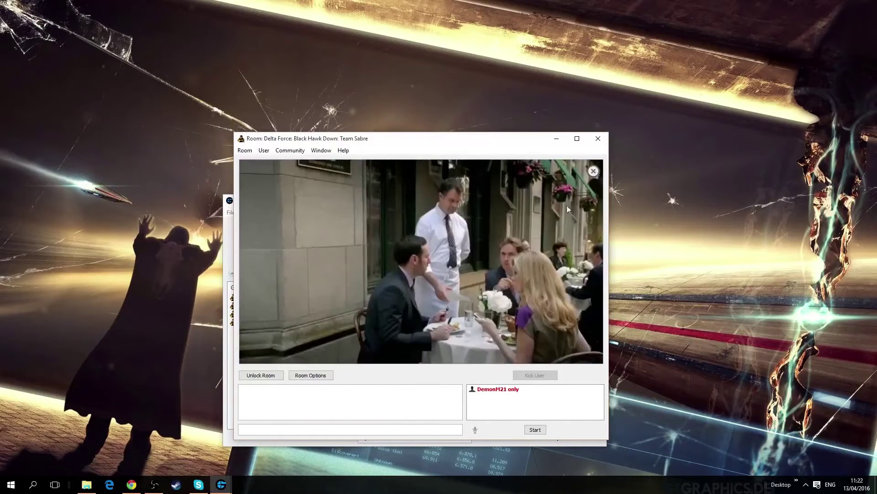
pyautogui.click(595, 171)
pyautogui.click(535, 429)
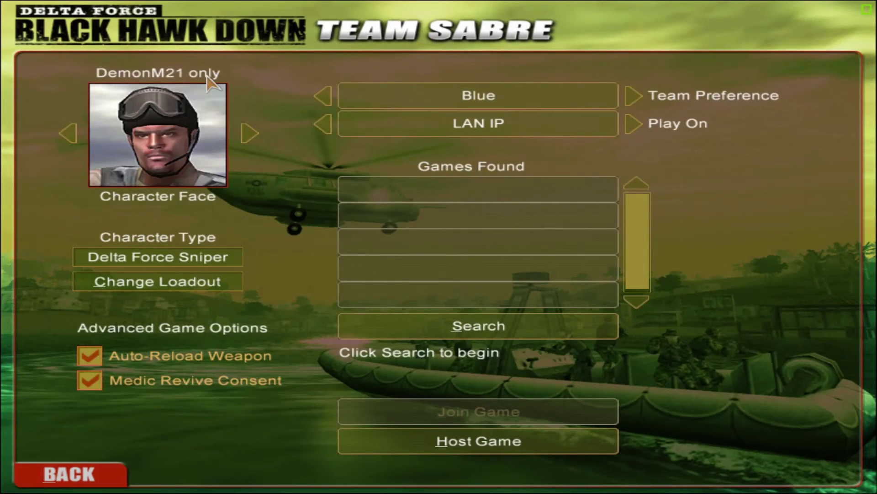
# Open the multiplayer host setup from the main menu and host a Team Deathmatch game on Tequila Sunset B
pyautogui.press('Escape')
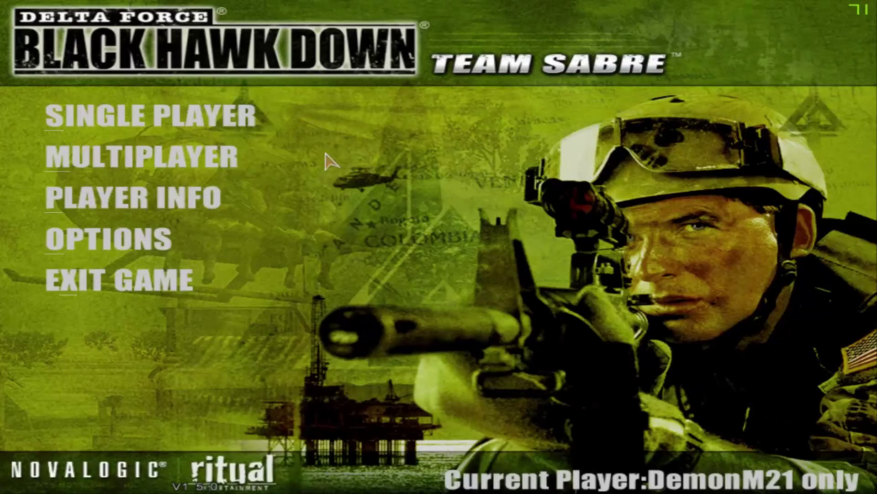
pyautogui.click(179, 160)
pyautogui.click(509, 446)
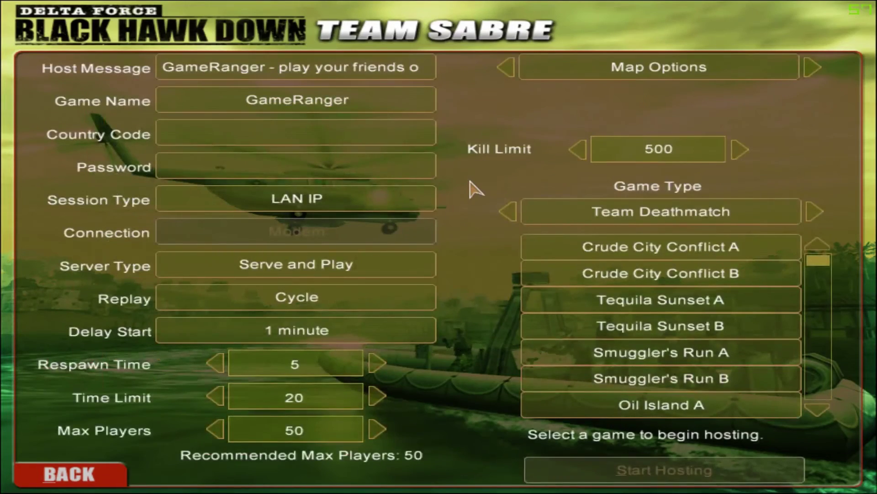
pyautogui.click(394, 73)
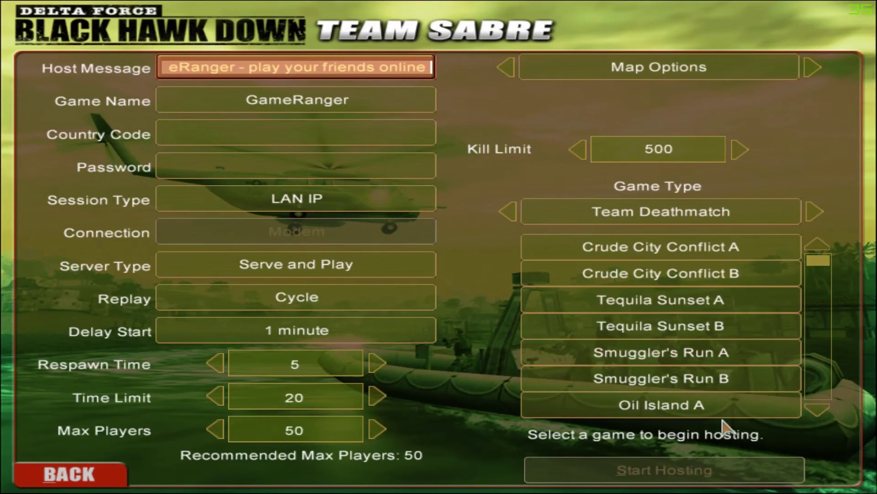
pyautogui.moveTo(808, 263); pyautogui.dragTo(813, 293)
pyautogui.doubleClick(724, 323)
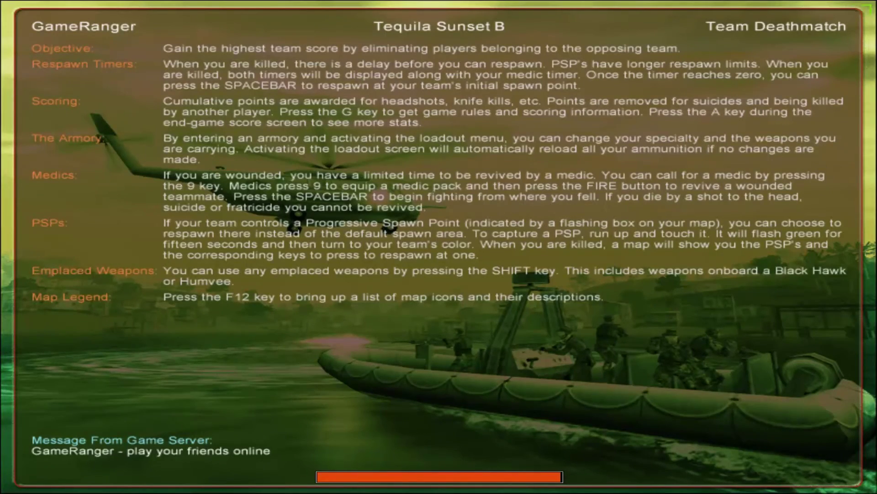
# Quit the hosted match, exit the game to the desktop and close the private room
pyautogui.press('Escape')
pyautogui.press('y')
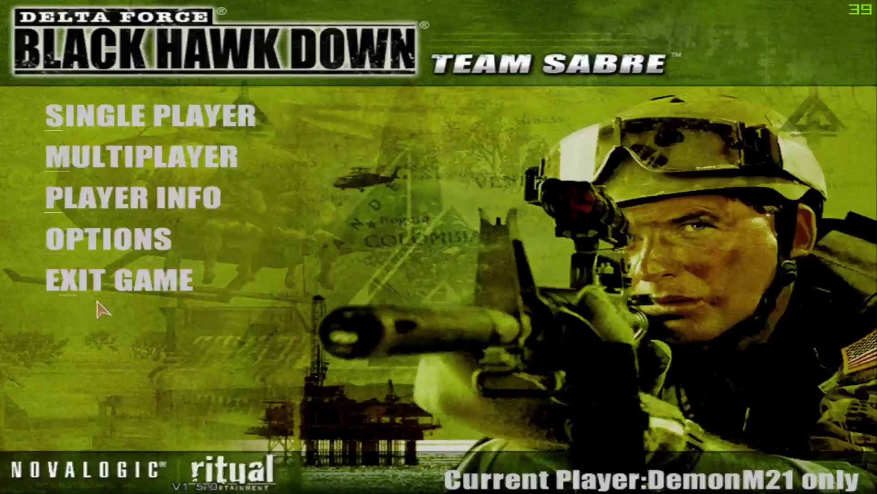
pyautogui.click(67, 299)
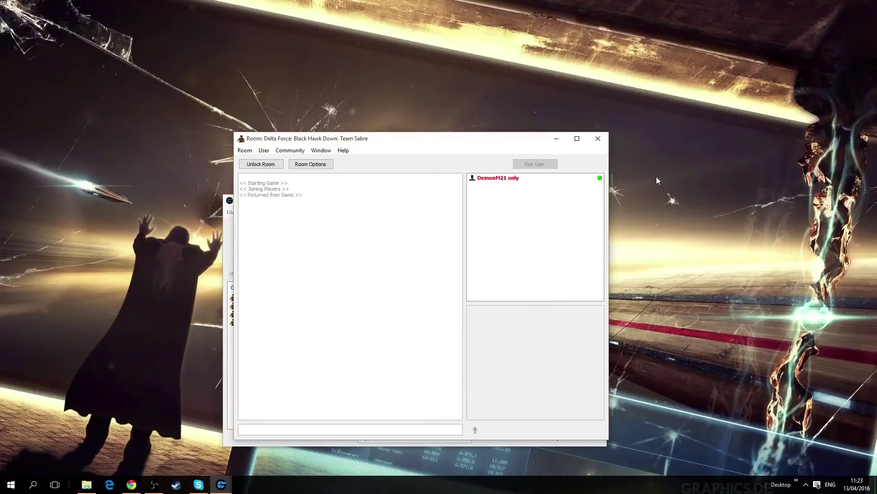
pyautogui.moveTo(443, 139); pyautogui.dragTo(473, 136)
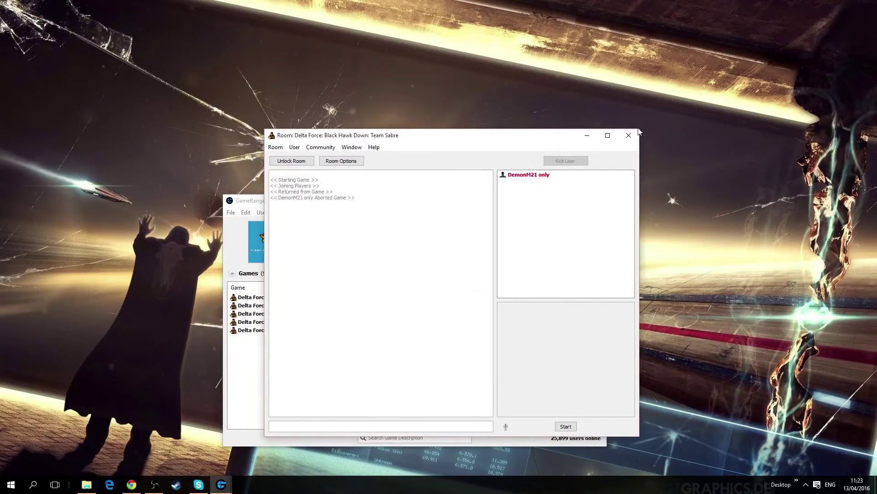
pyautogui.click(629, 135)
# Reposition the GameRanger window near the middle of the desktop and reduce its height
pyautogui.moveTo(463, 214); pyautogui.dragTo(487, 180)
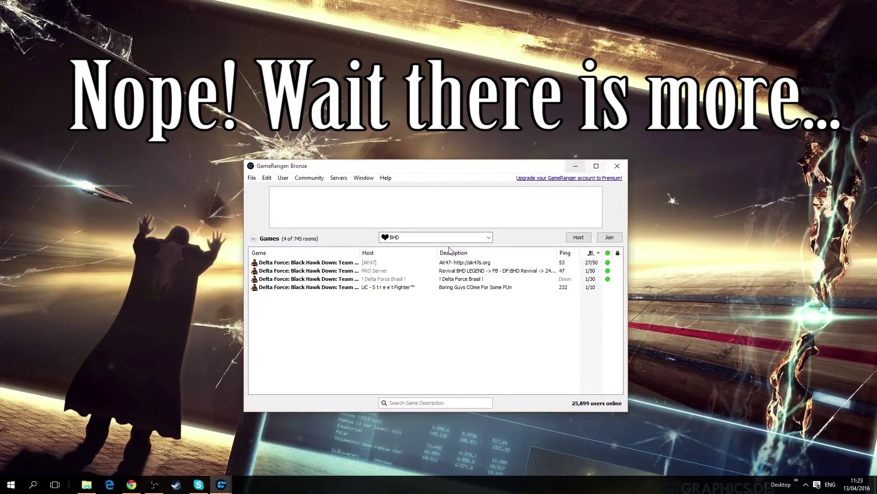
pyautogui.moveTo(502, 412); pyautogui.dragTo(486, 316)
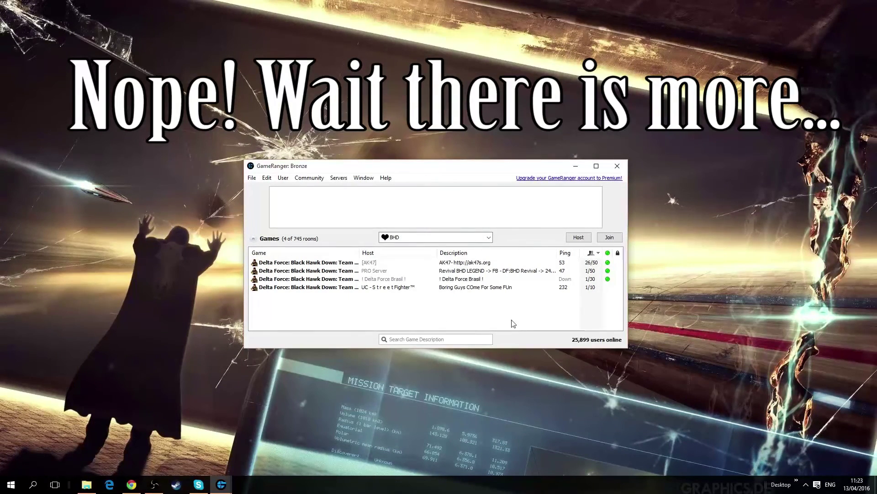
pyautogui.moveTo(462, 172); pyautogui.dragTo(495, 195)
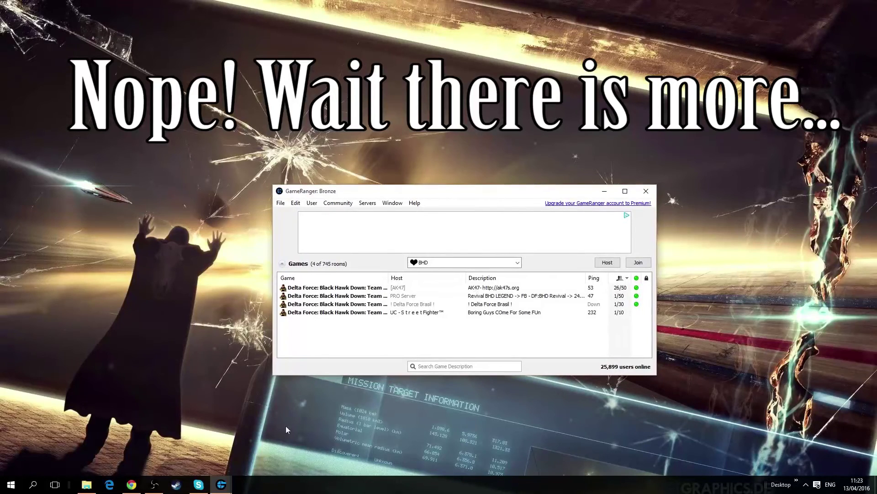